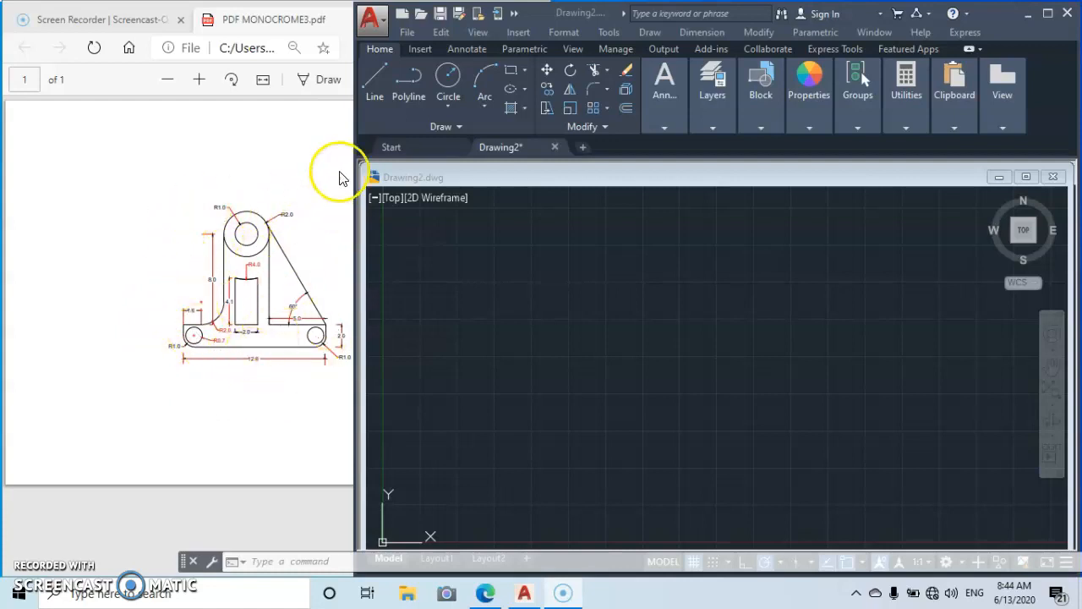
# Draw a vertical line 10 units long straight down from a point in the upper middle of the drawing area.
pyautogui.click(372, 95)
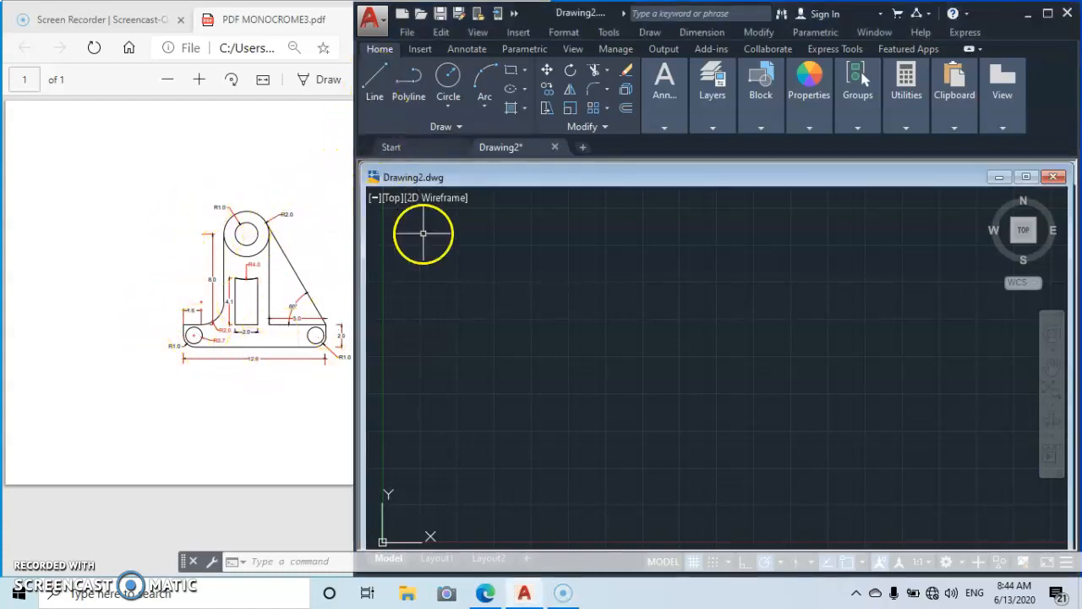
pyautogui.click(372, 93)
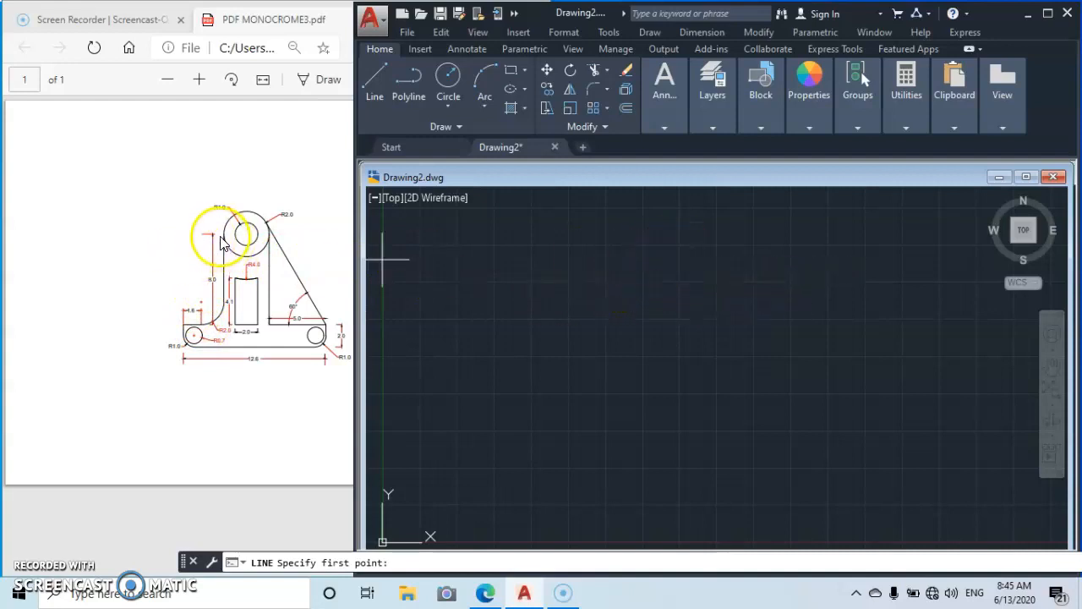
pyautogui.click(680, 245)
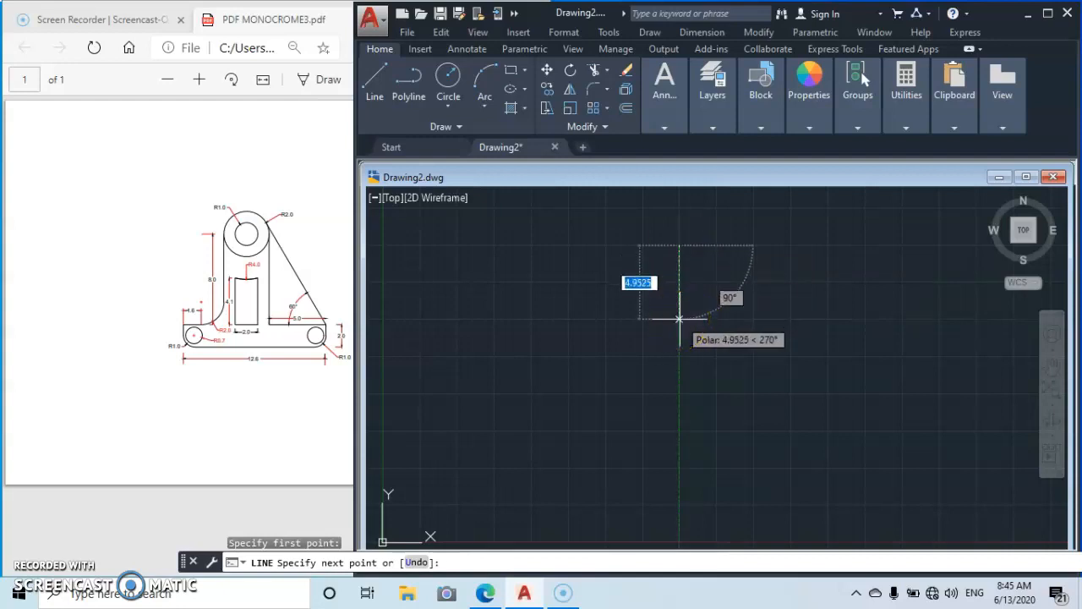
pyautogui.write('1')
pyautogui.press('Return')
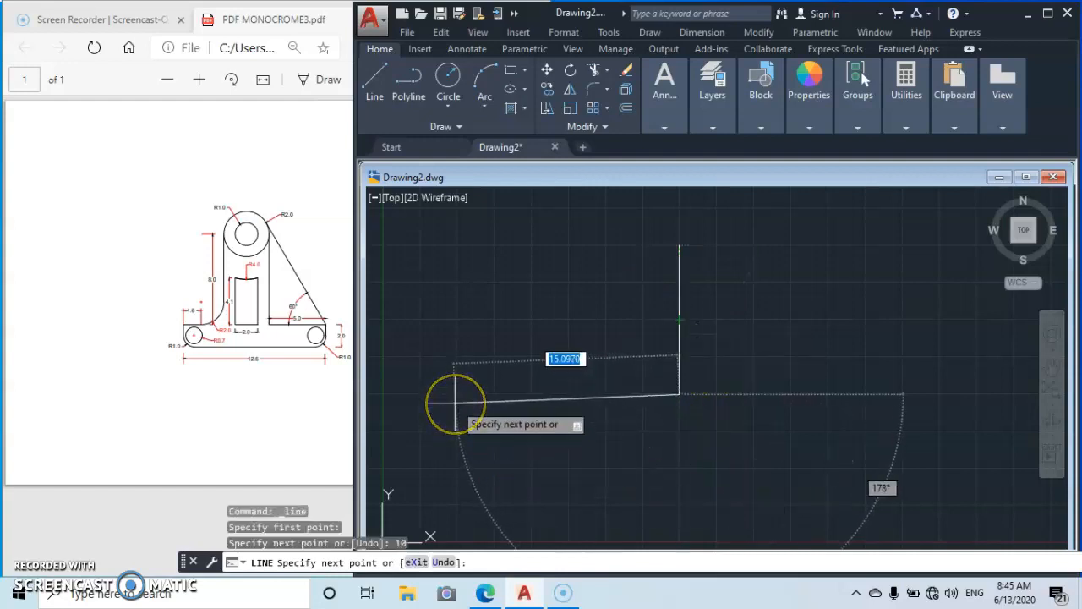
pyautogui.press('Escape')
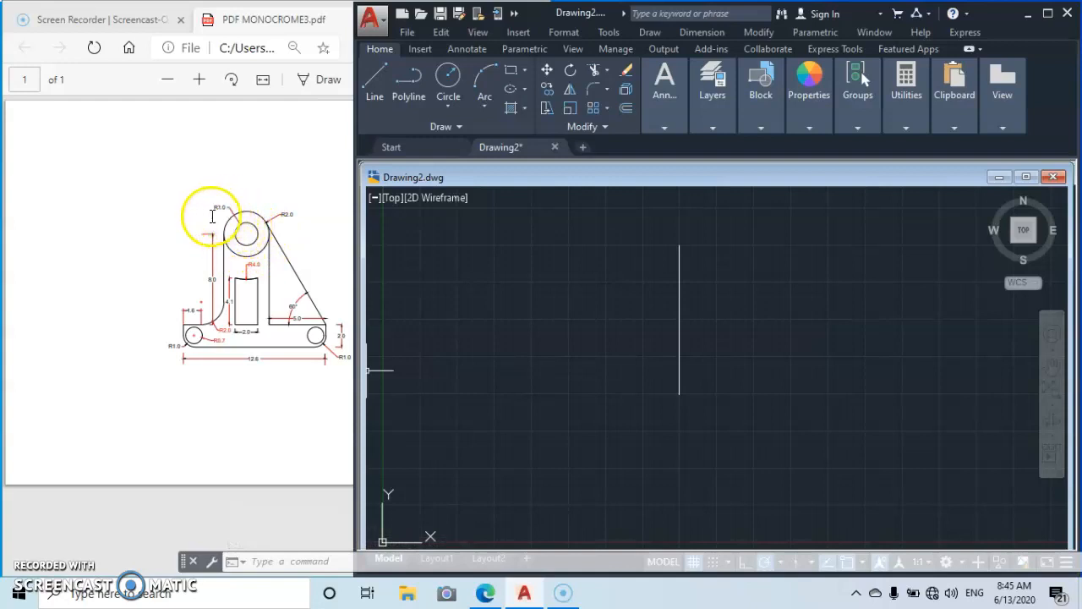
# Draw a circle of radius 1 centred on the upper endpoint of the vertical line.
pyautogui.click(446, 77)
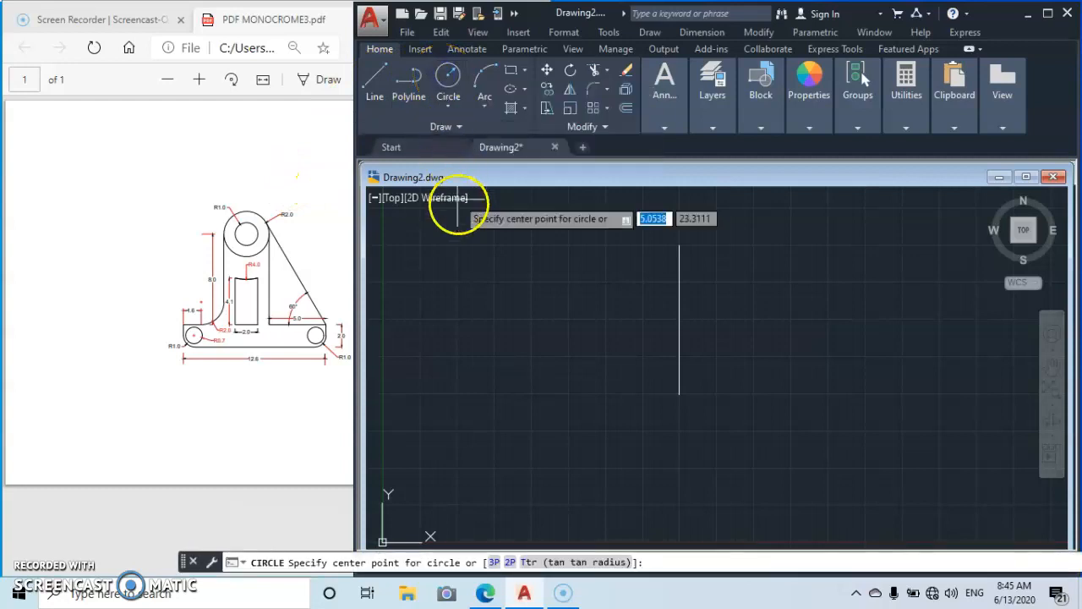
pyautogui.click(679, 246)
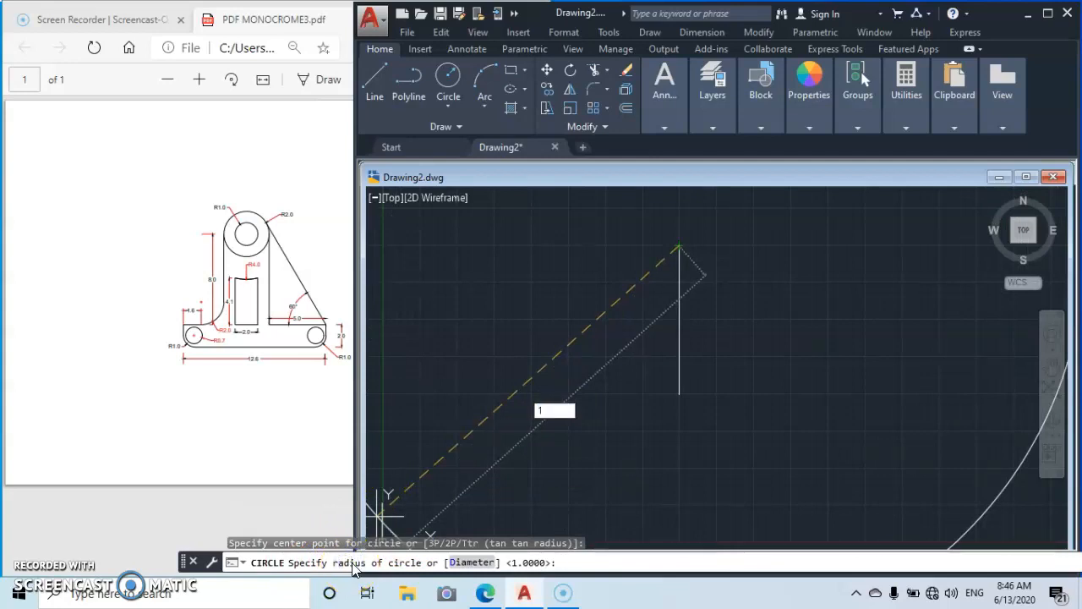
pyautogui.press('Return')
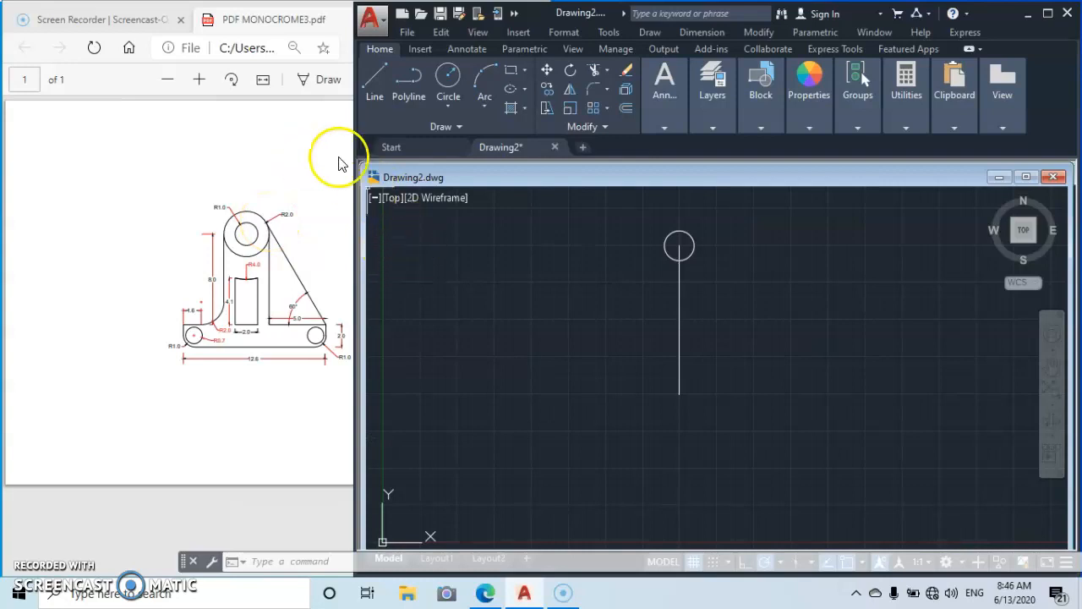
pyautogui.click(626, 110)
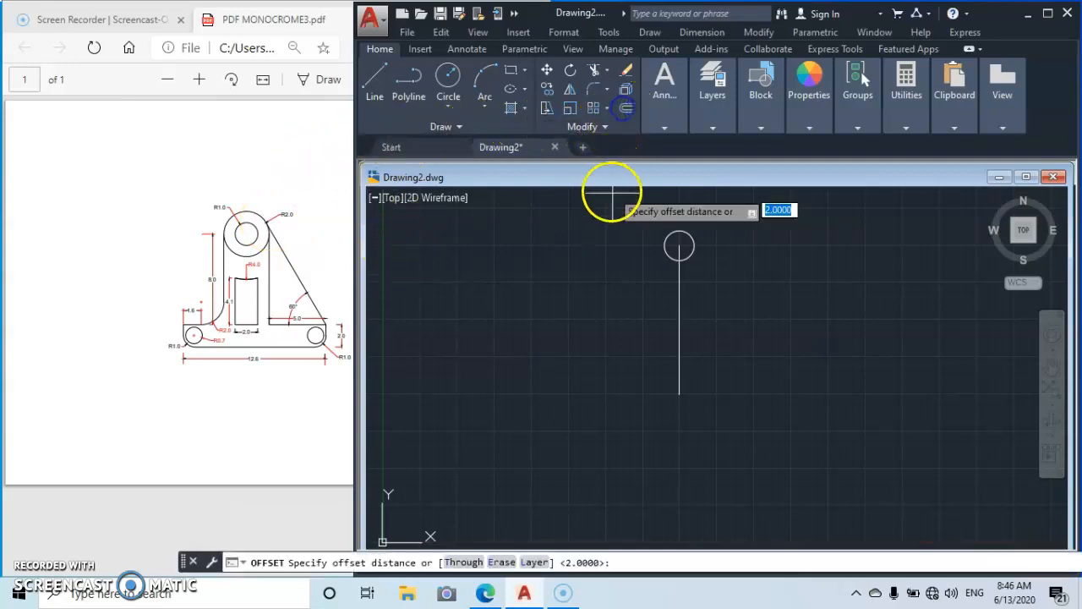
pyautogui.click(679, 246)
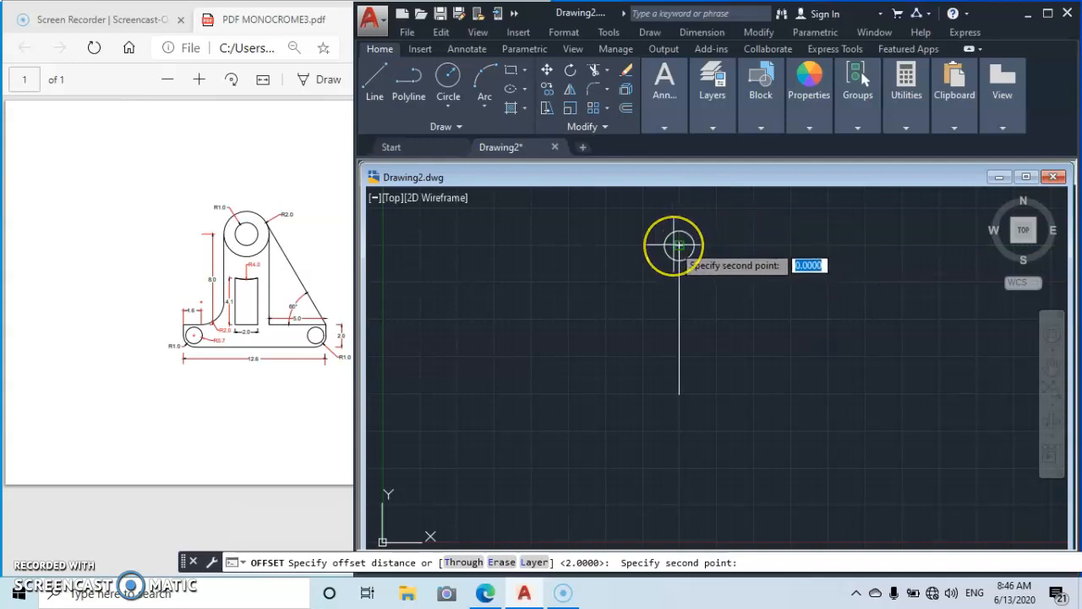
pyautogui.press('Escape')
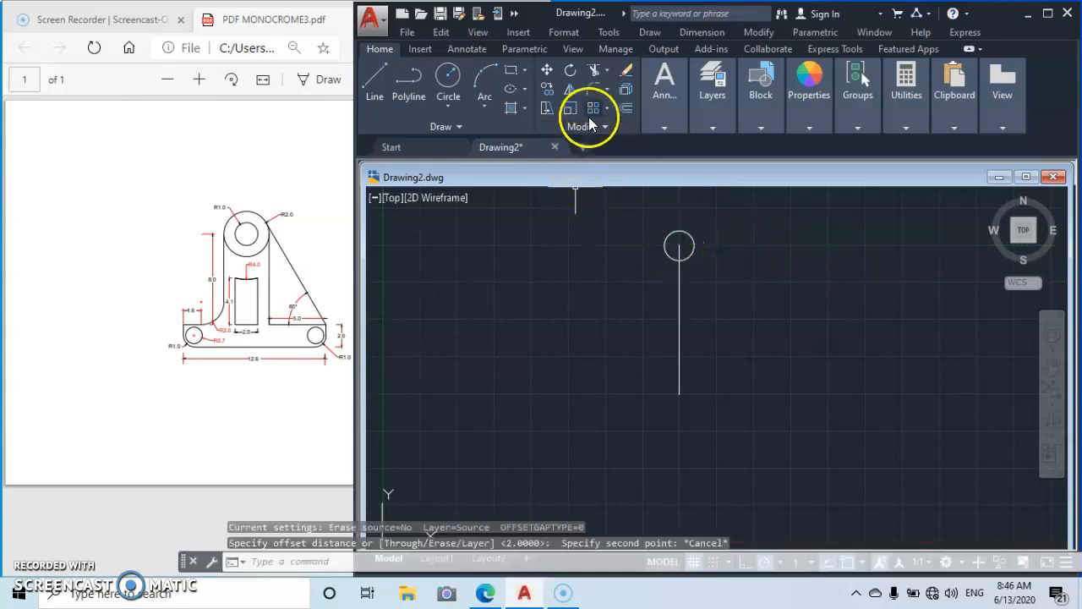
# Offset the radius 1 circle outward by 1 to make a concentric outer circle.
pyautogui.click(626, 108)
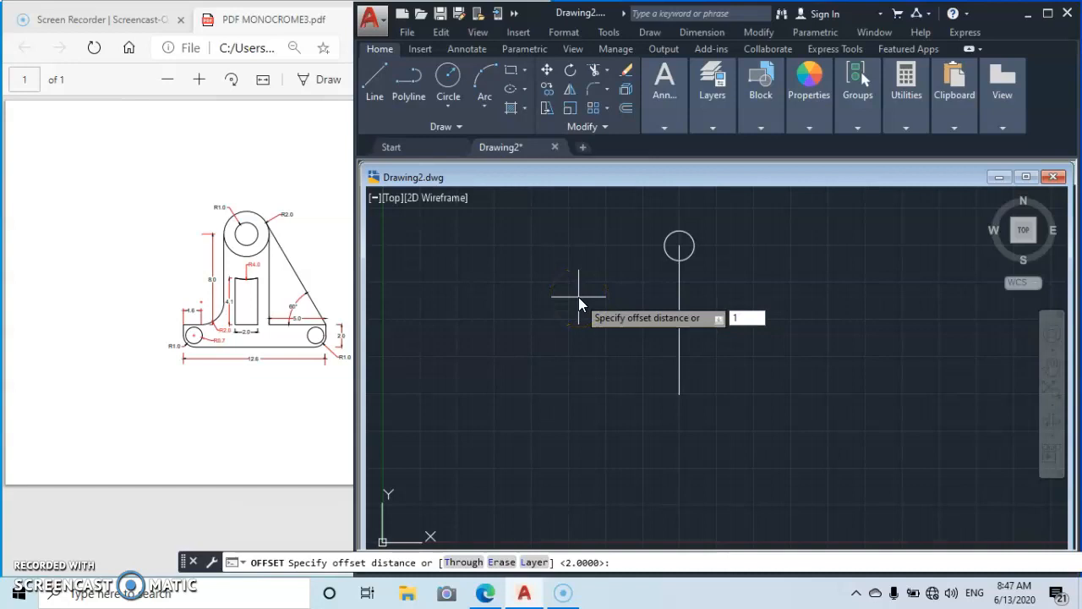
pyautogui.write('1')
pyautogui.press('Return')
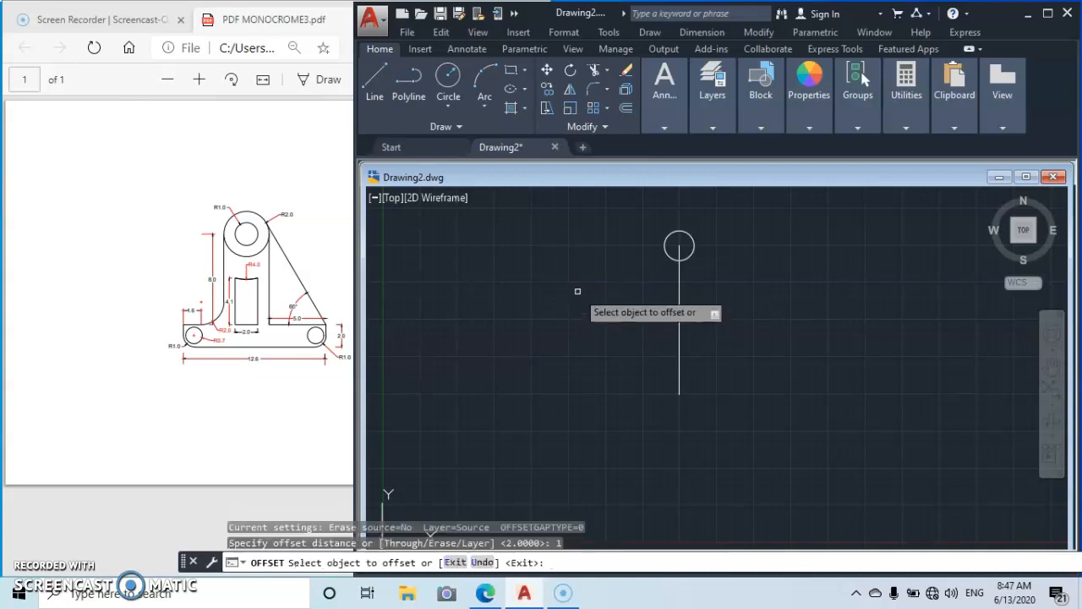
pyautogui.click(685, 242)
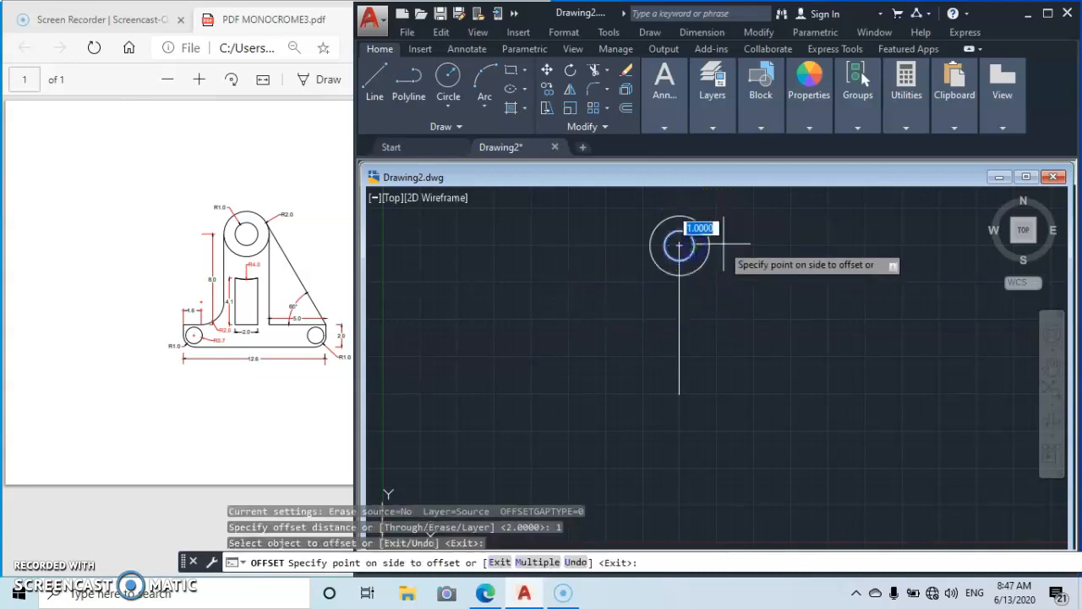
pyautogui.click(738, 243)
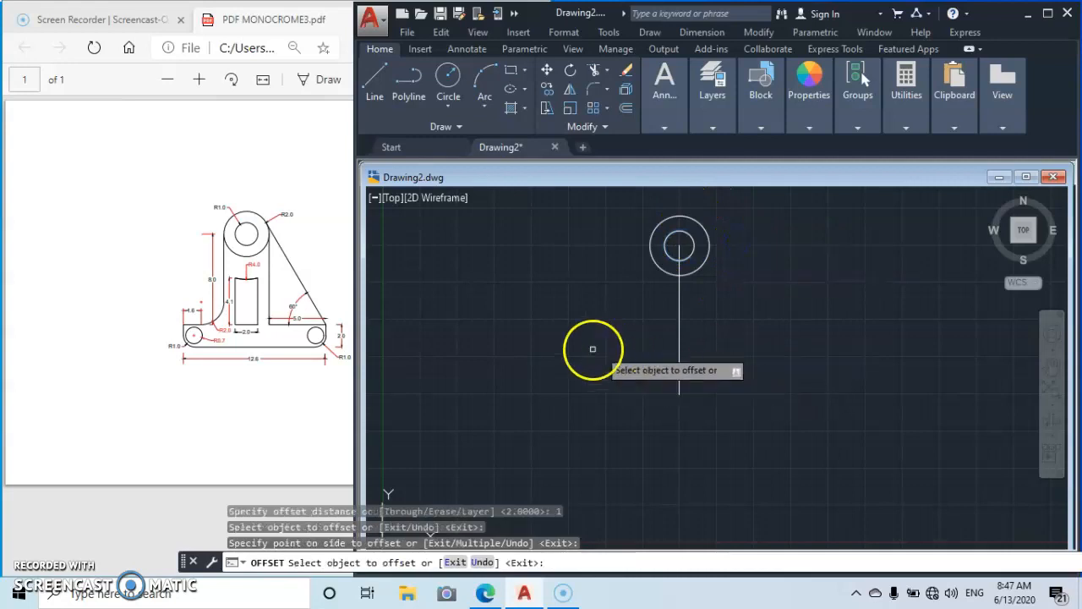
pyautogui.press('Escape')
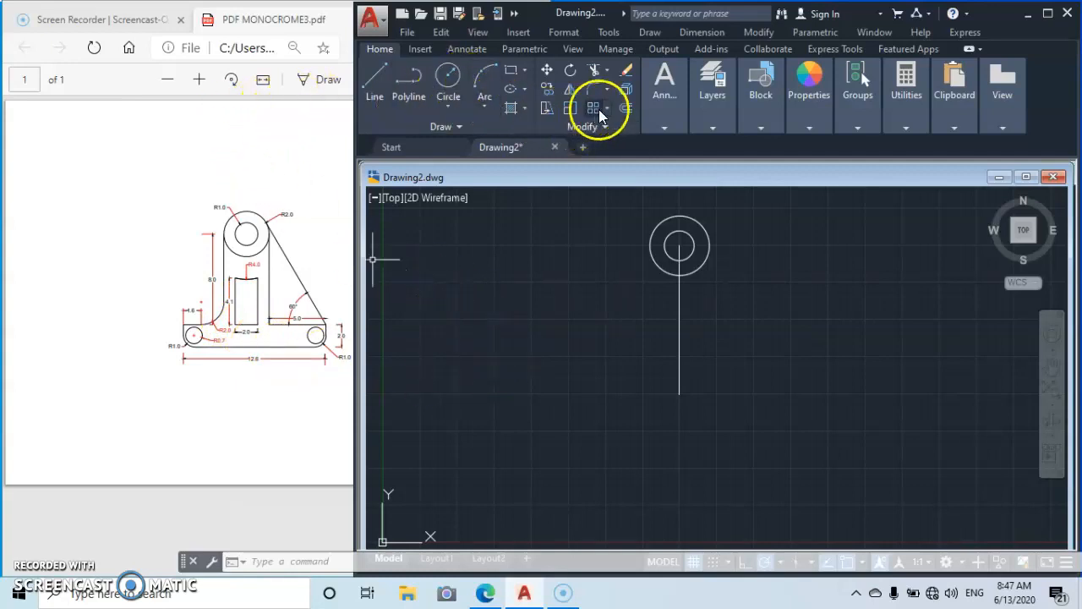
# Offset the vertical centre line by 1 to both its right and left sides.
pyautogui.click(626, 107)
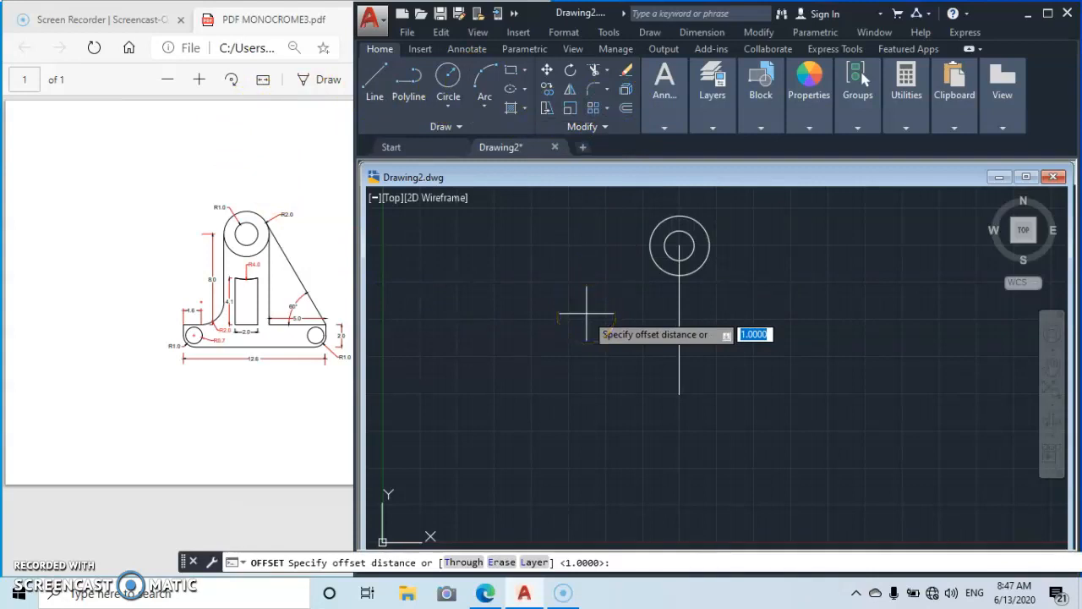
pyautogui.press('Return')
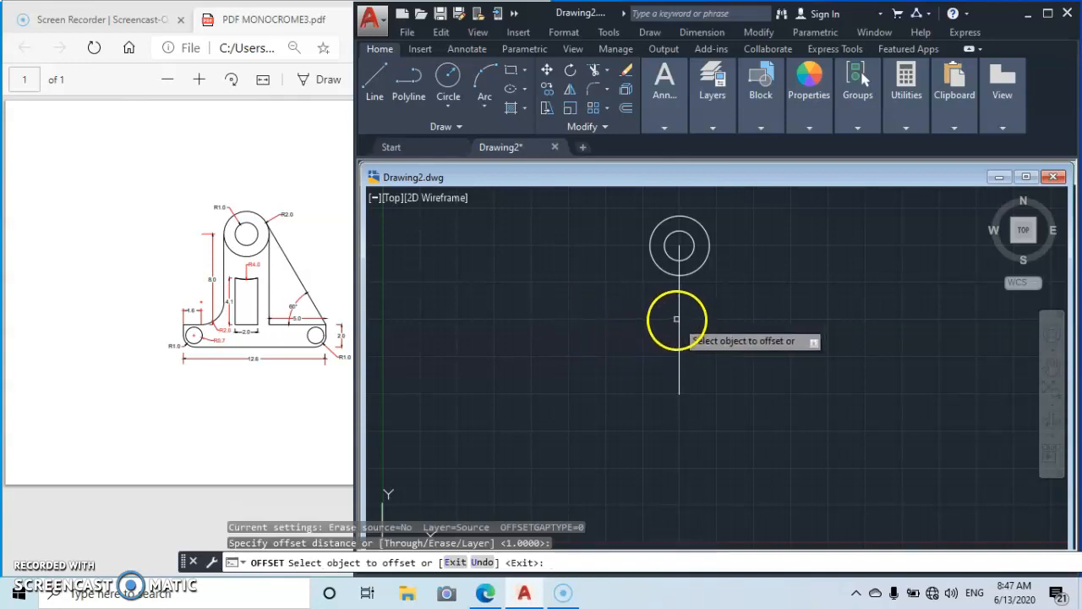
pyautogui.click(677, 319)
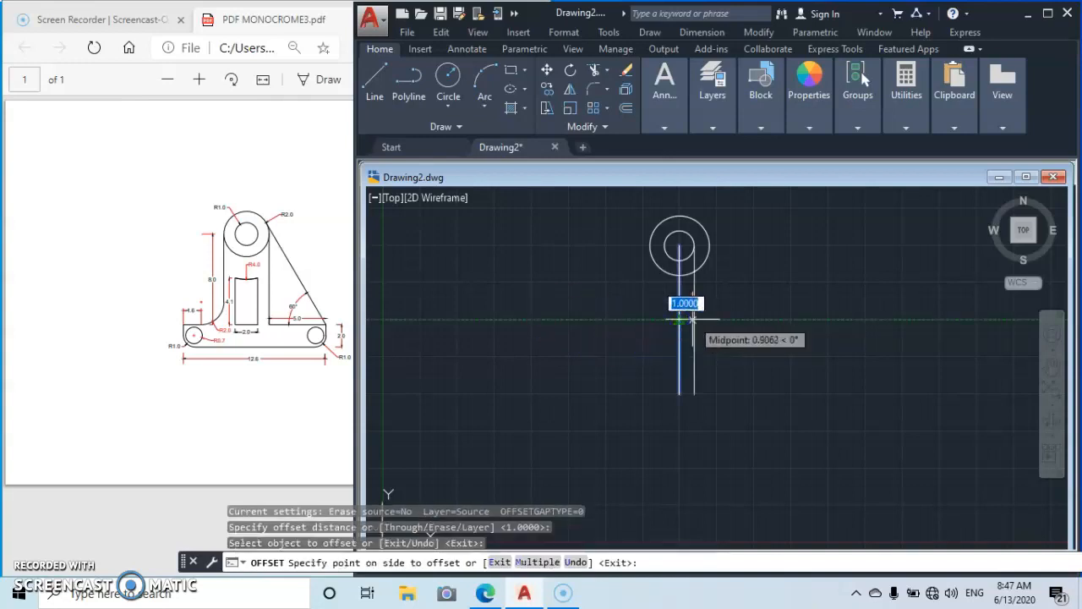
pyautogui.click(692, 320)
pyautogui.click(679, 321)
pyautogui.click(636, 318)
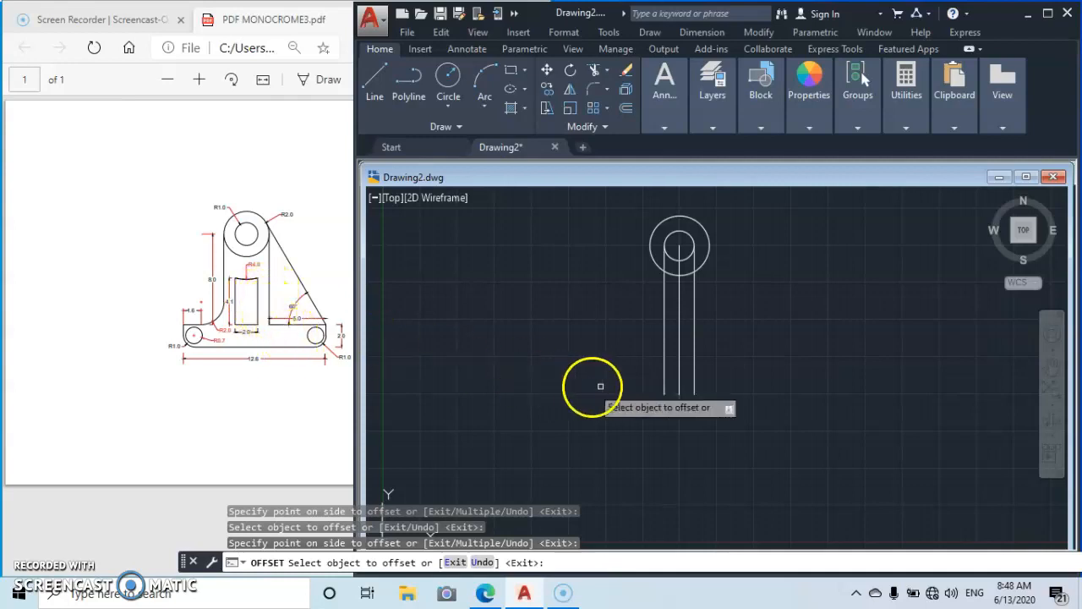
# Offset the two new vertical lines outward by 1 so they meet the sides of the outer circle.
pyautogui.click(695, 329)
pyautogui.click(714, 332)
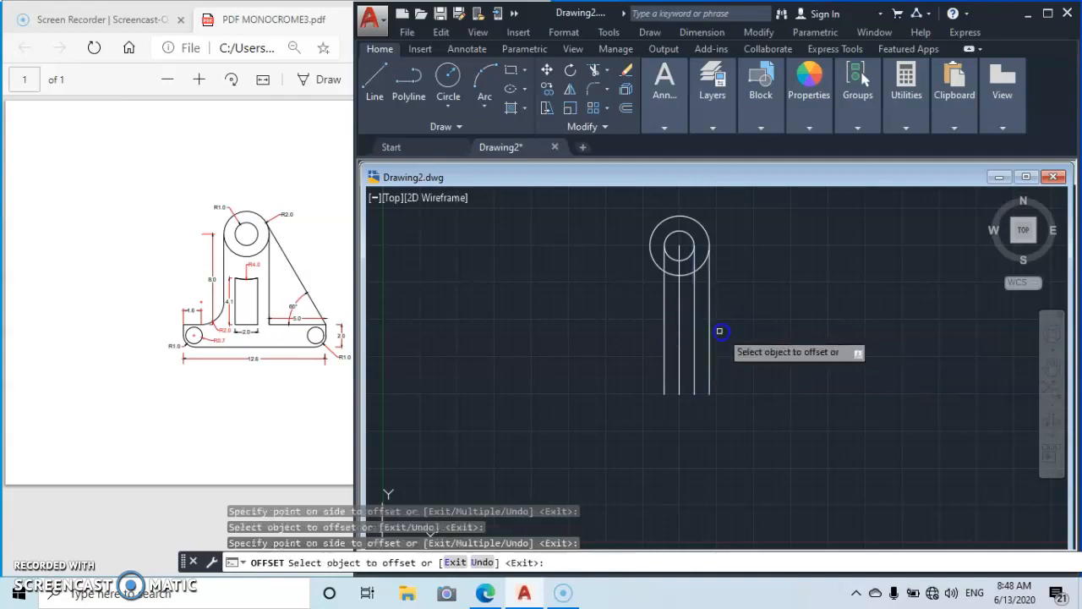
pyautogui.click(663, 326)
pyautogui.click(641, 316)
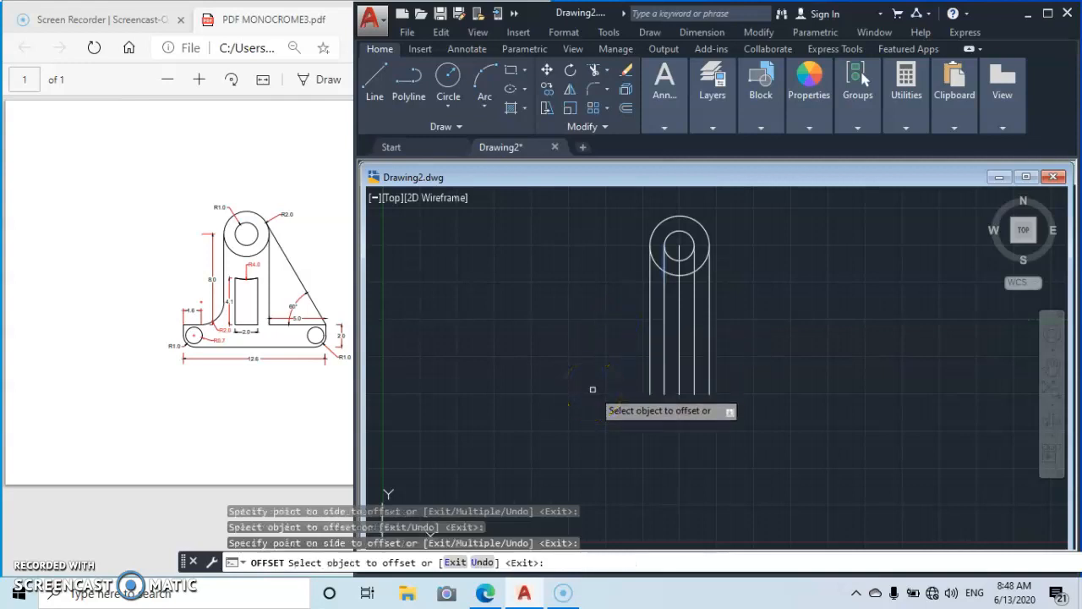
pyautogui.press('Escape')
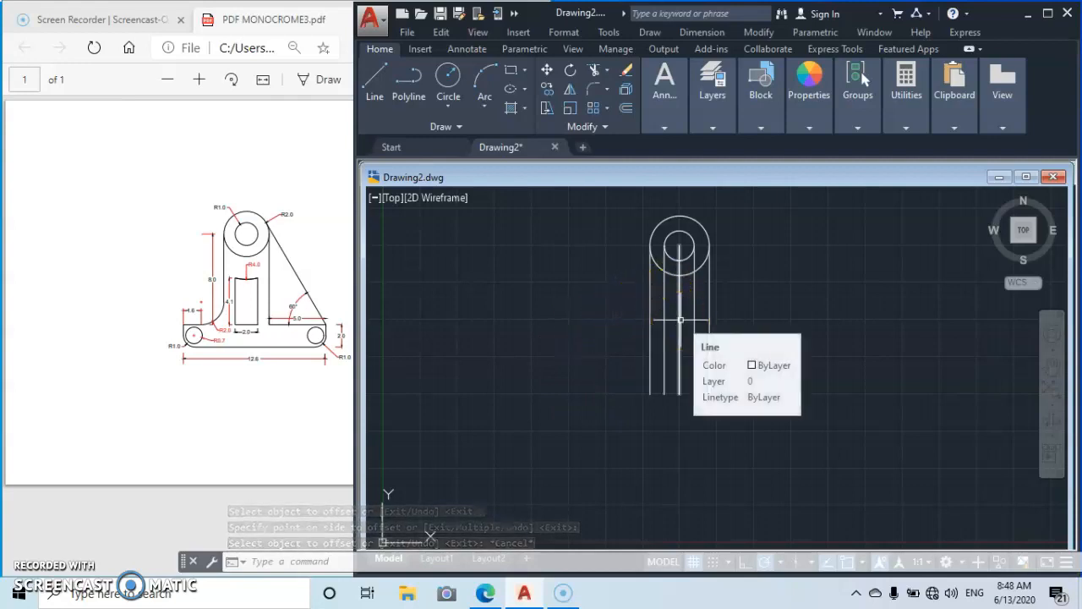
# Erase the original vertical centre line.
pyautogui.click(680, 320)
pyautogui.rightClick(553, 350)
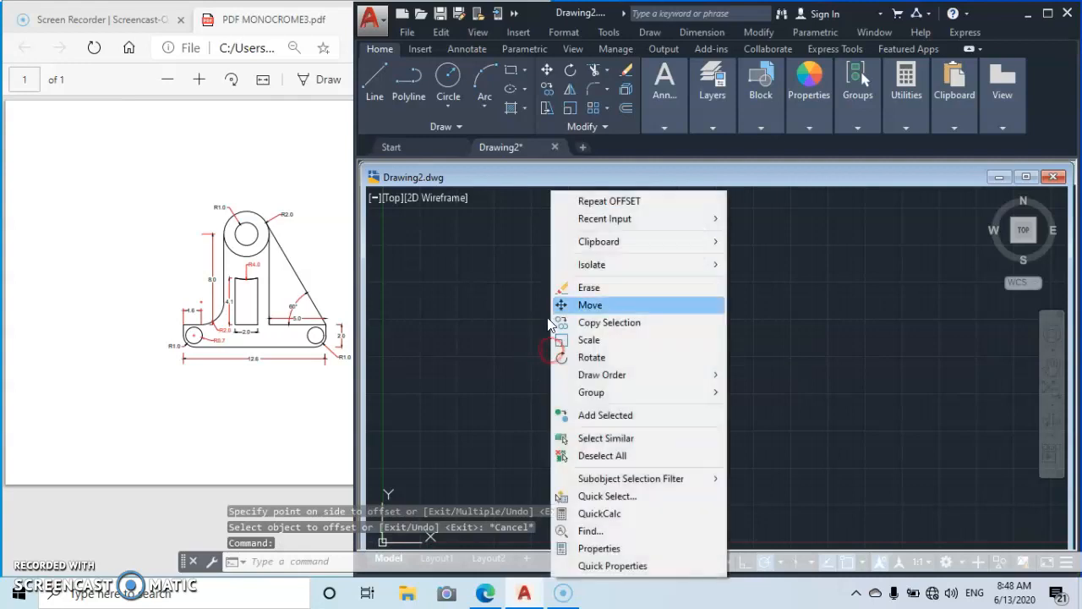
pyautogui.click(592, 289)
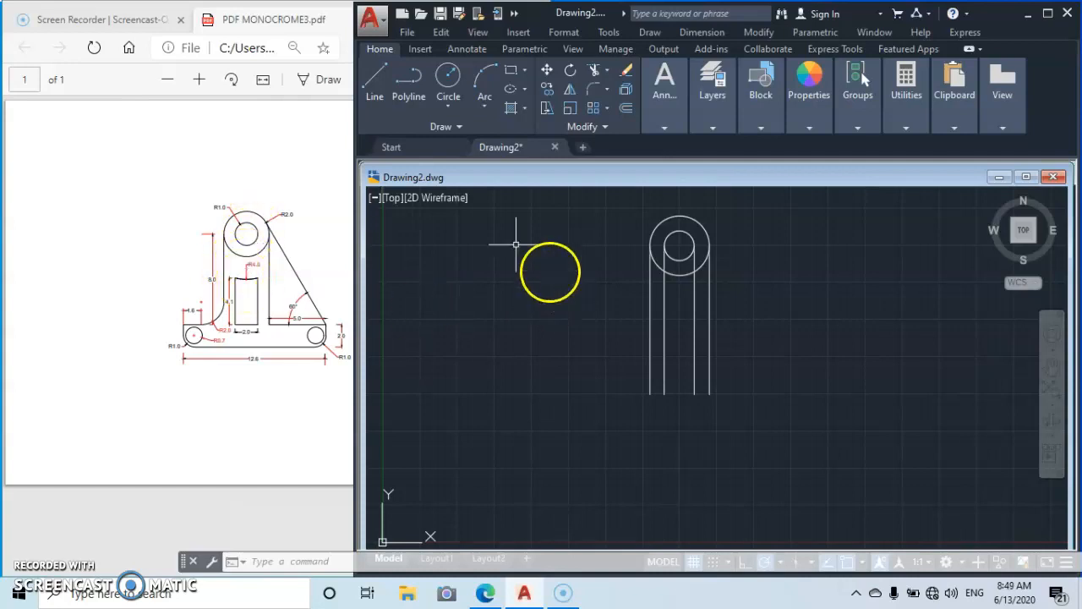
# Offset the outer circle outward by 2 to create the slot's top arc.
pyautogui.click(625, 108)
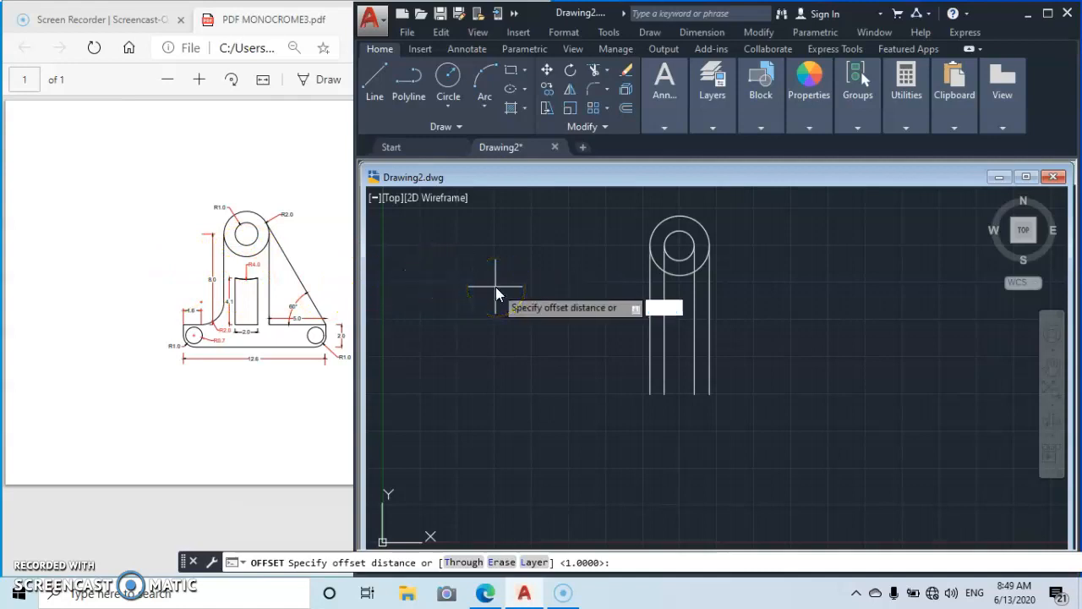
pyautogui.press('Return')
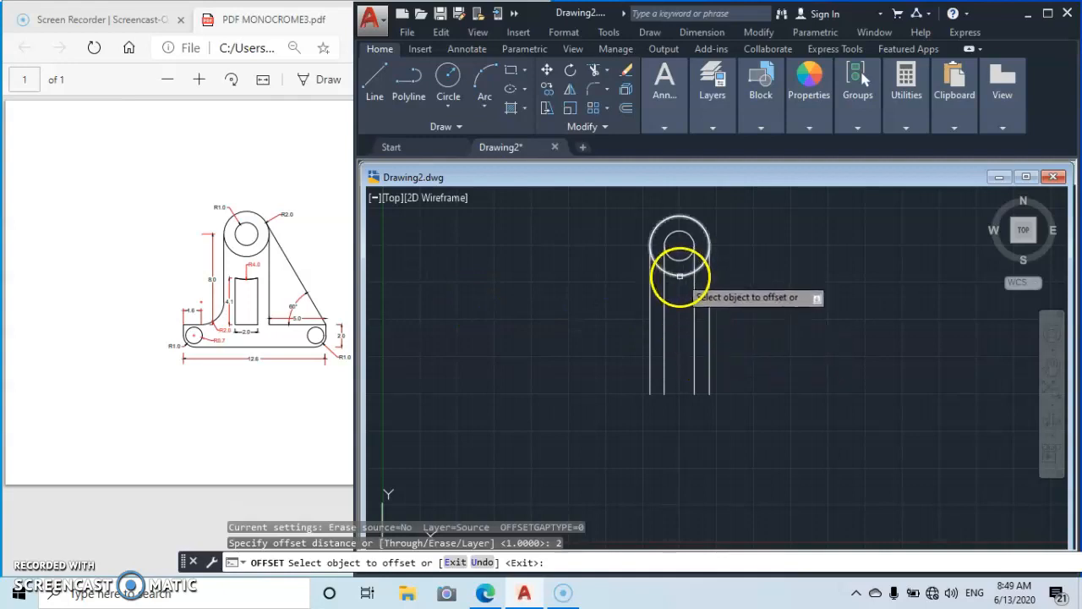
pyautogui.click(680, 275)
pyautogui.click(681, 297)
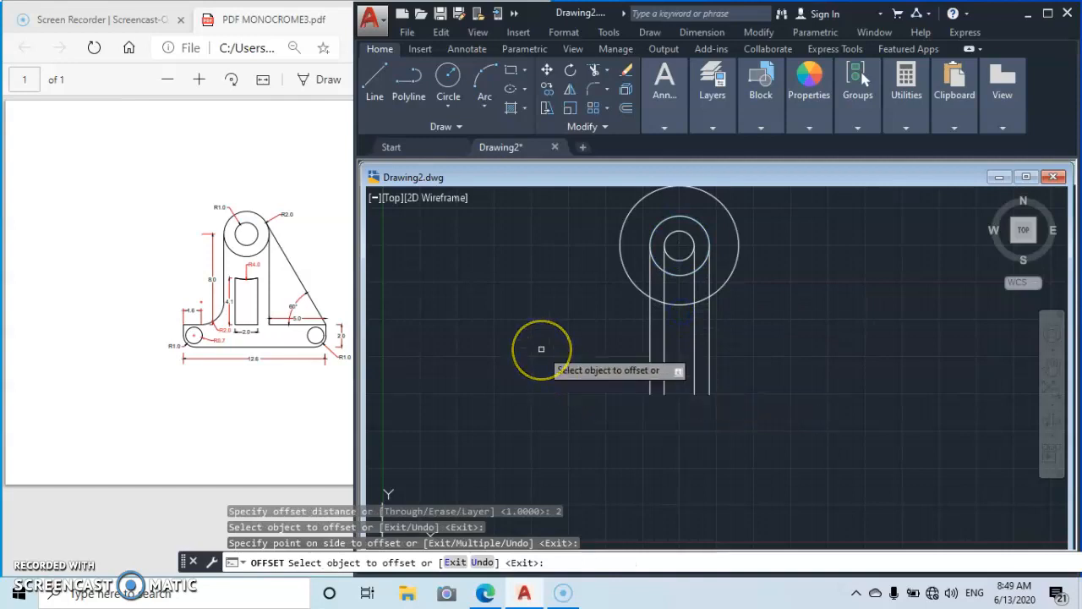
pyautogui.press('Escape')
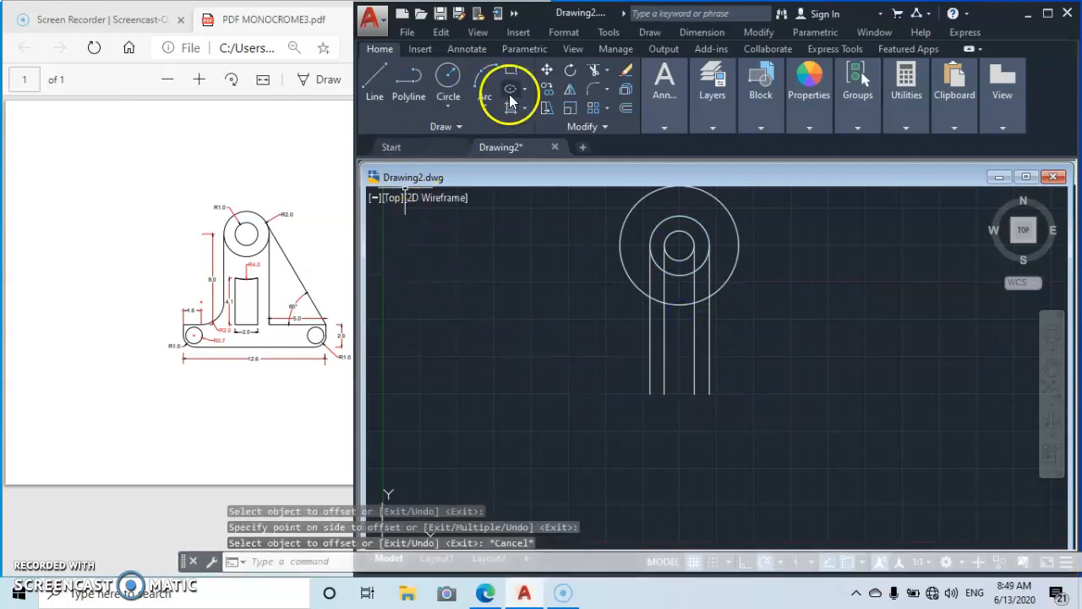
# Trim the largest circle to the arc between the inner vertical lines and remove those lines' portions above the arc.
pyautogui.click(593, 77)
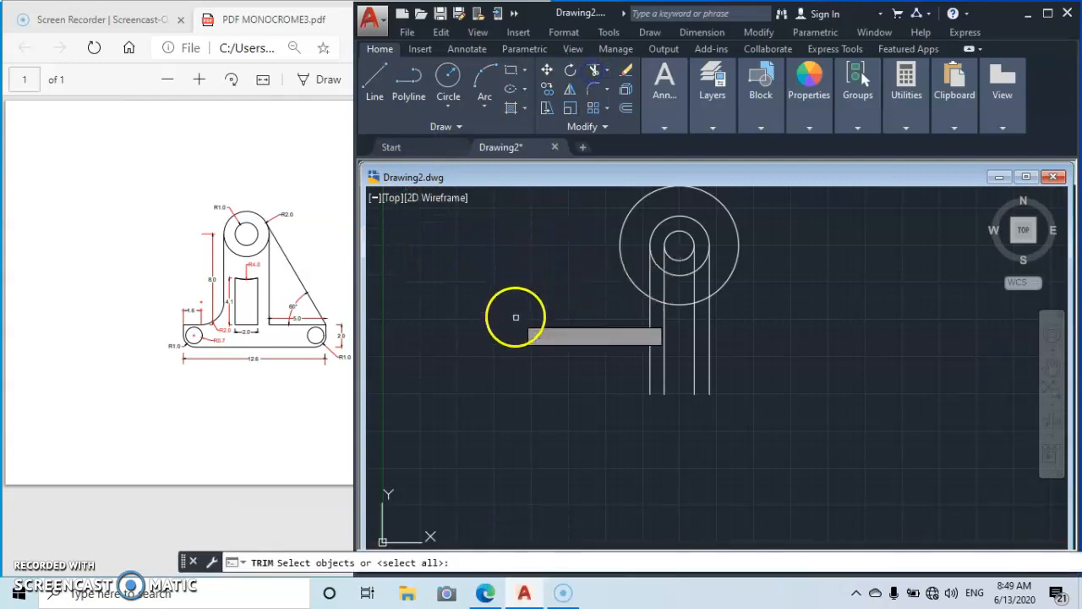
pyautogui.press('Return')
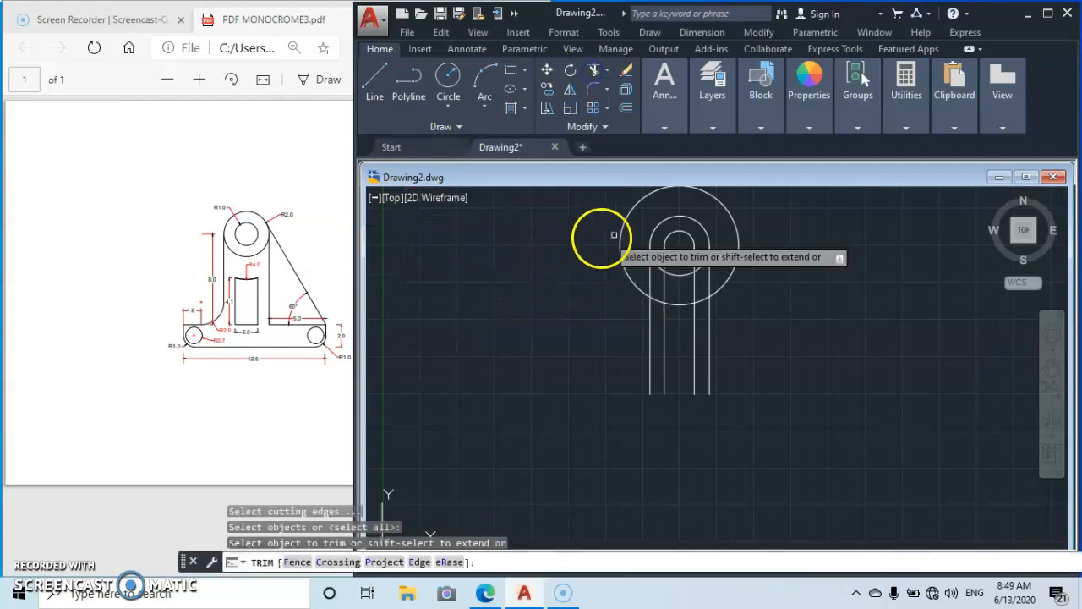
pyautogui.click(736, 236)
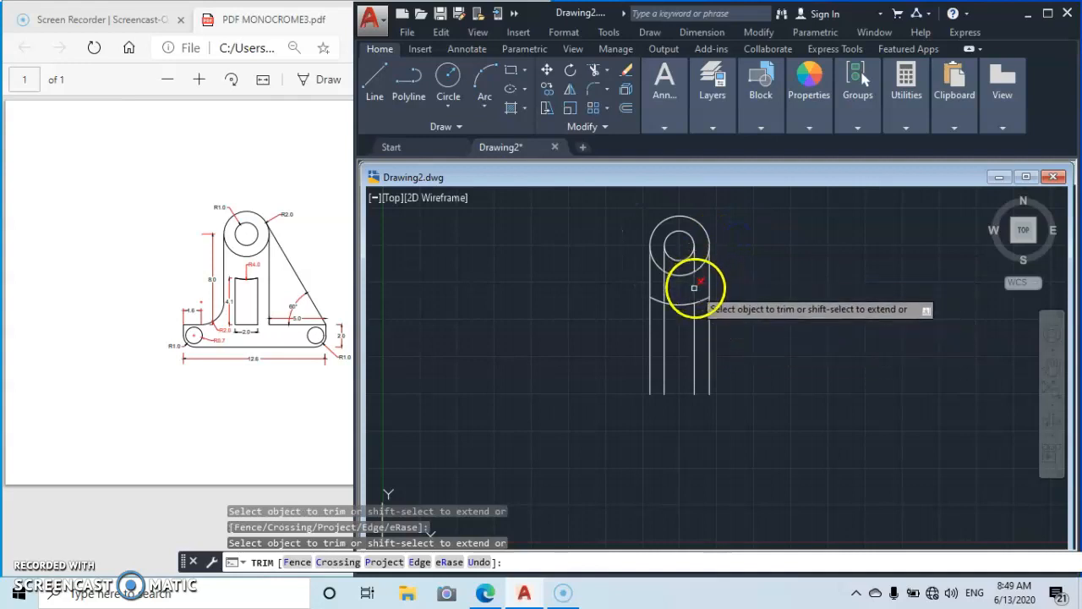
pyautogui.click(692, 260)
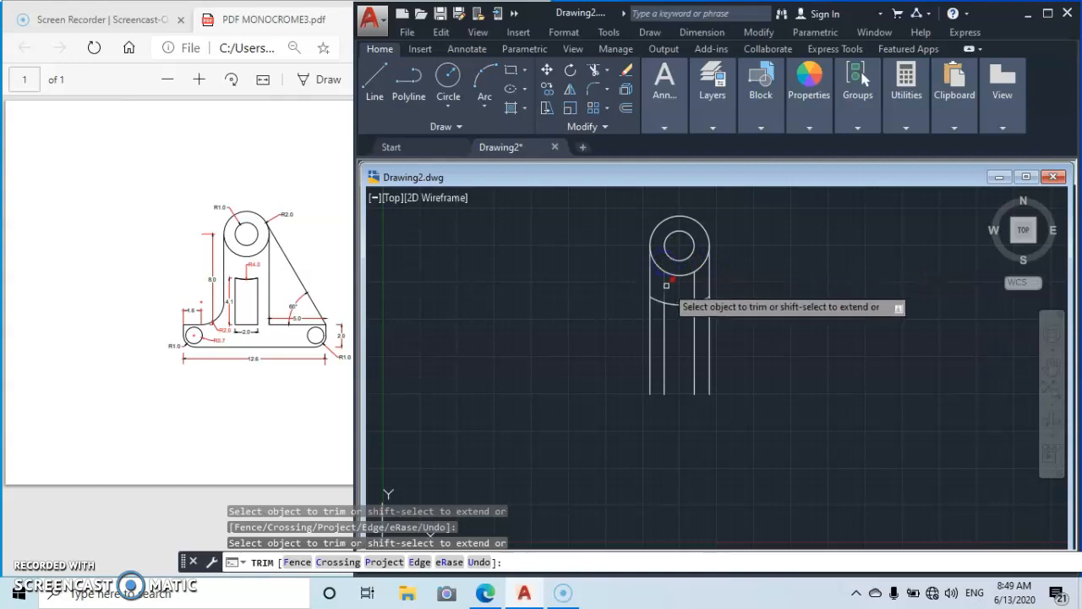
pyautogui.click(666, 287)
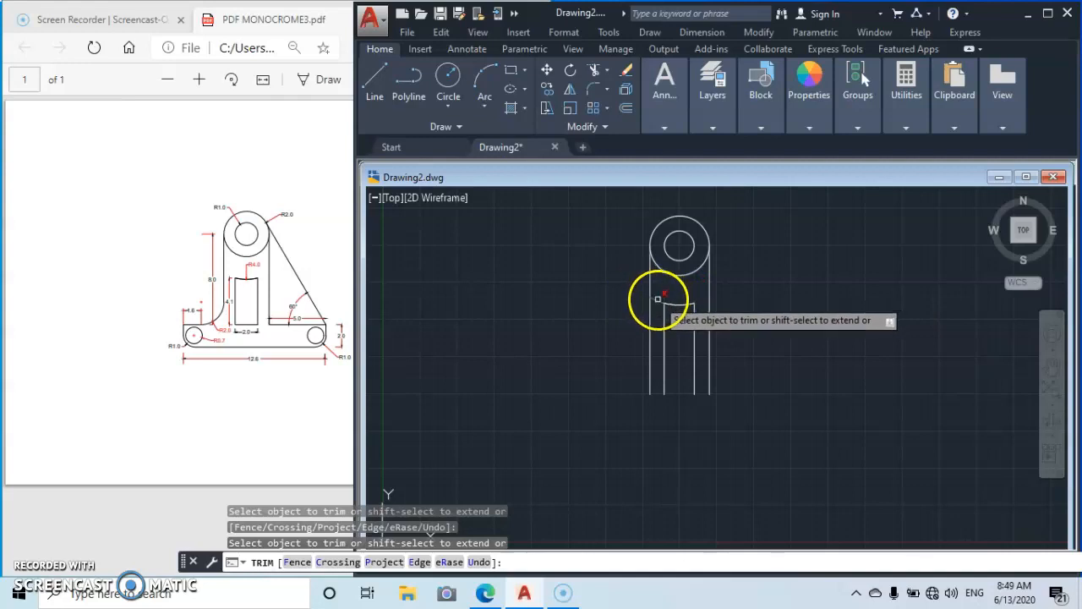
pyautogui.click(658, 299)
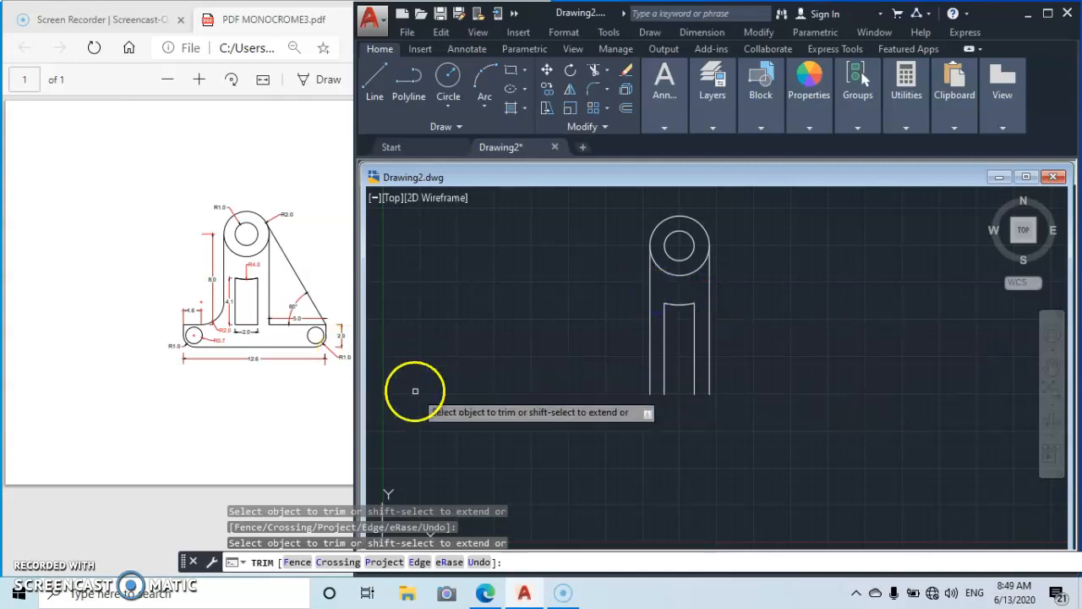
# Offset the web's right vertical line outward by 5 to set the base's right end.
pyautogui.press('Escape')
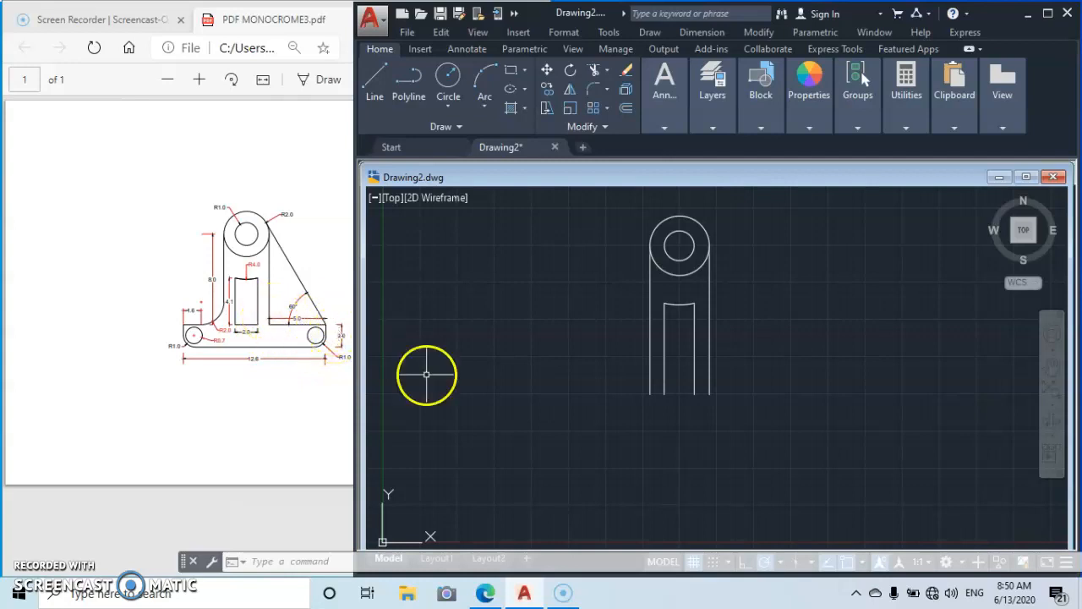
pyautogui.click(627, 106)
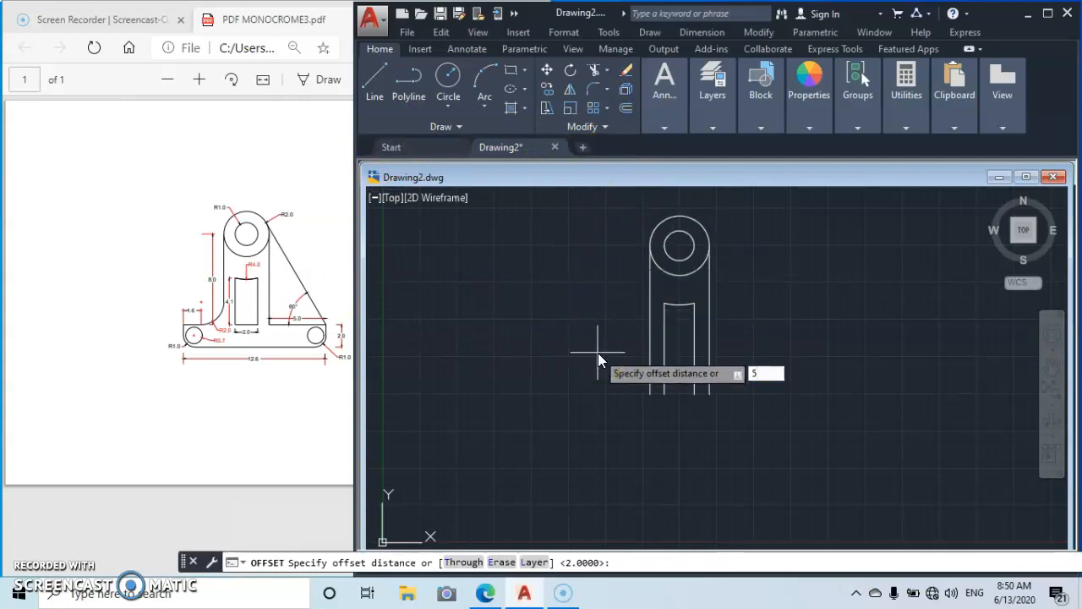
pyautogui.press('Return')
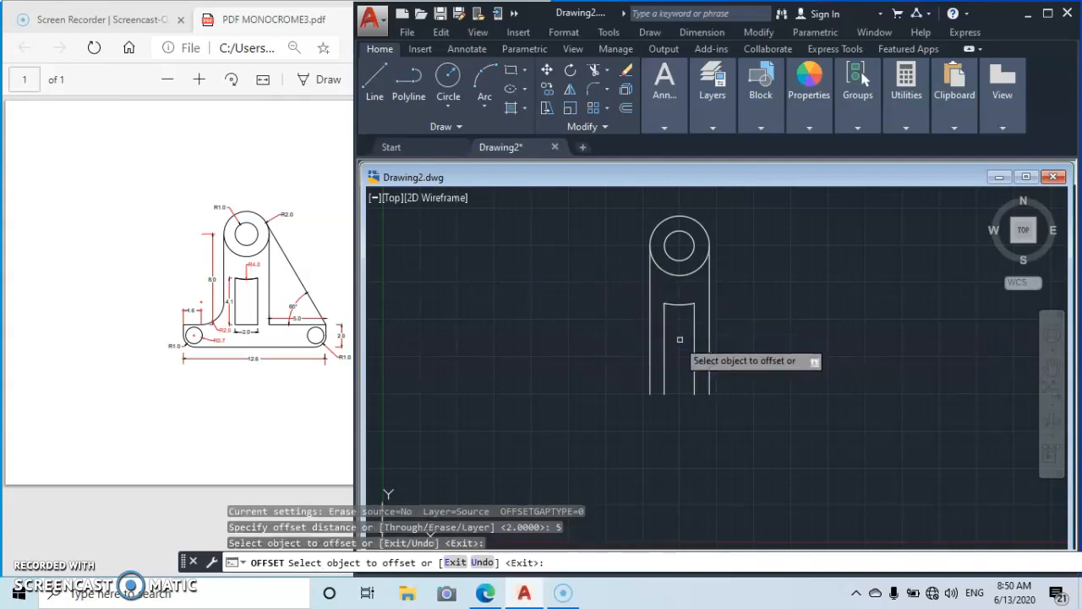
pyautogui.click(709, 350)
pyautogui.click(820, 356)
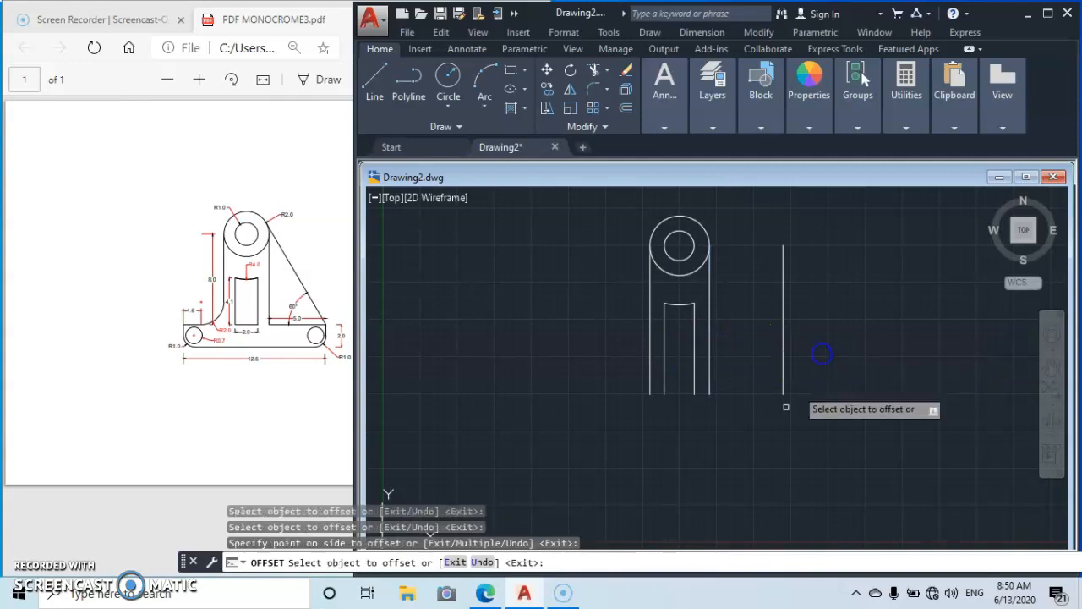
pyautogui.click(774, 466)
pyautogui.press('Escape')
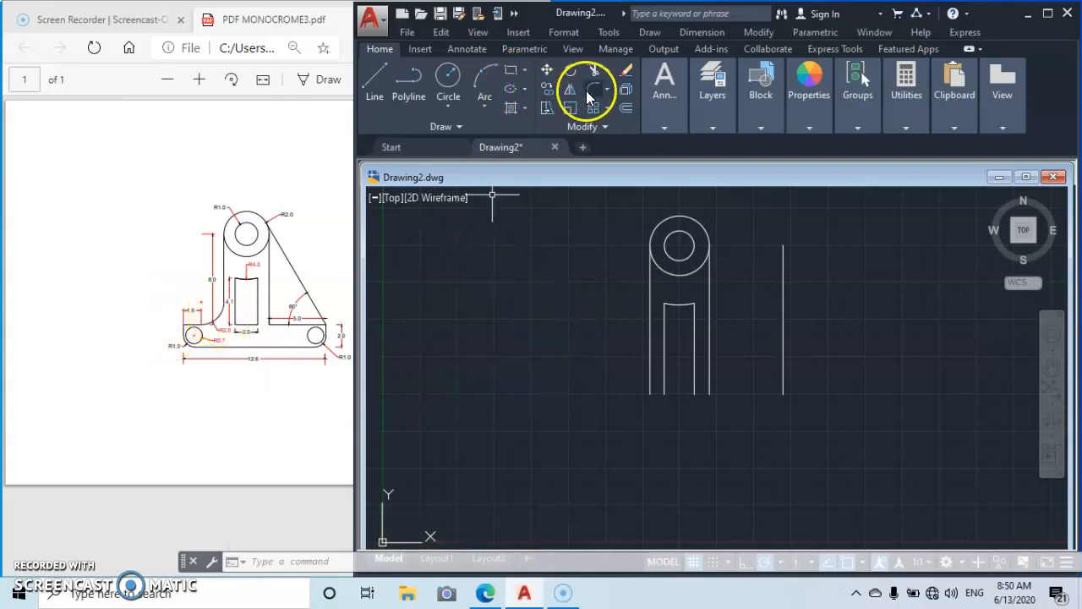
# Offset the web's left vertical line outward by 3.5 to set the base's left end.
pyautogui.click(626, 110)
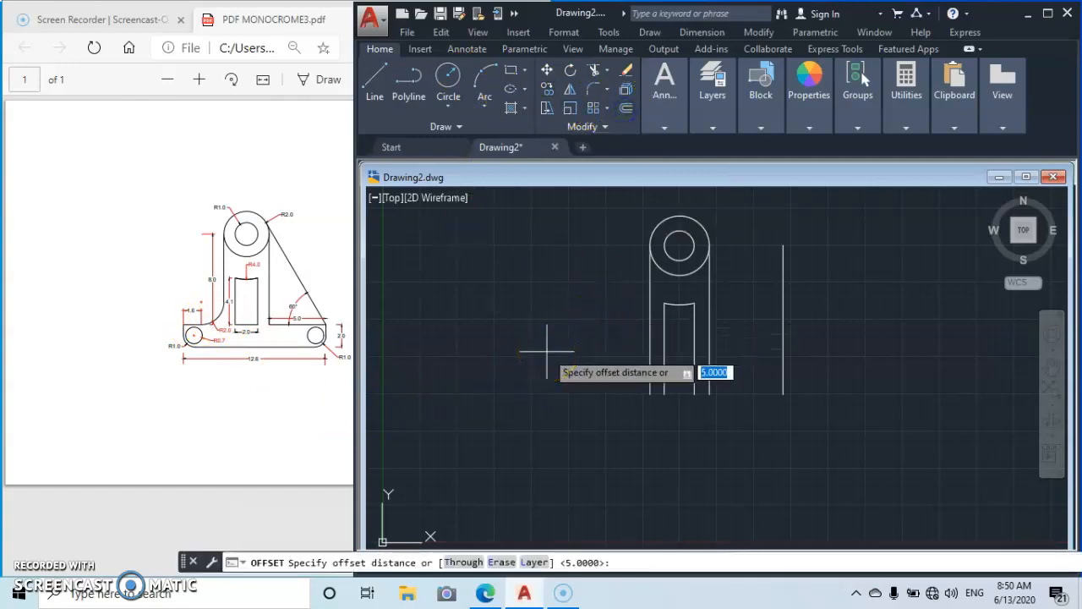
pyautogui.write('3.')
pyautogui.press('Return')
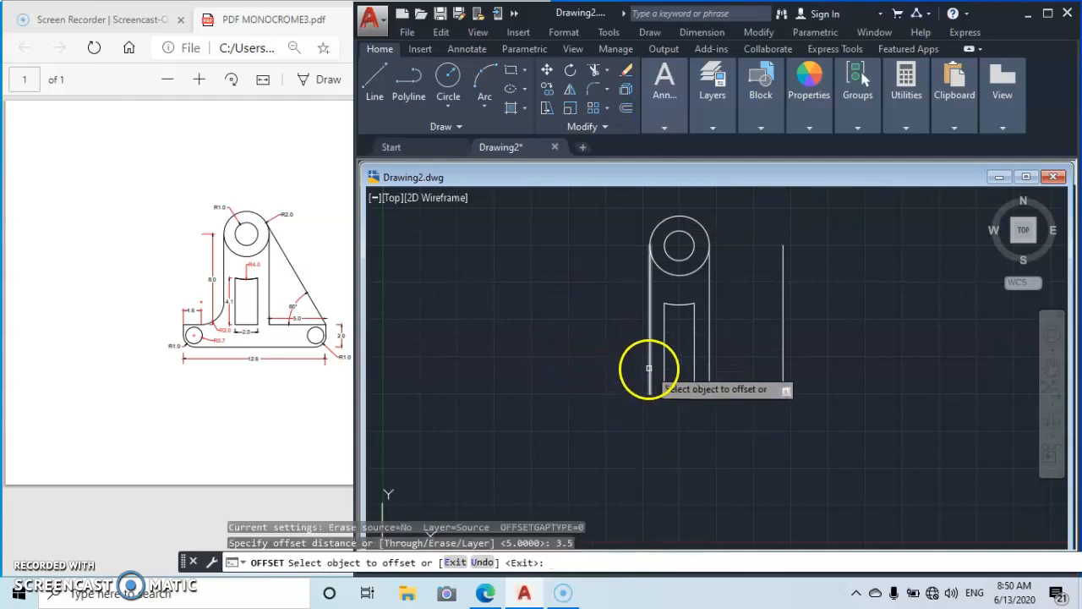
pyautogui.click(649, 368)
pyautogui.click(536, 370)
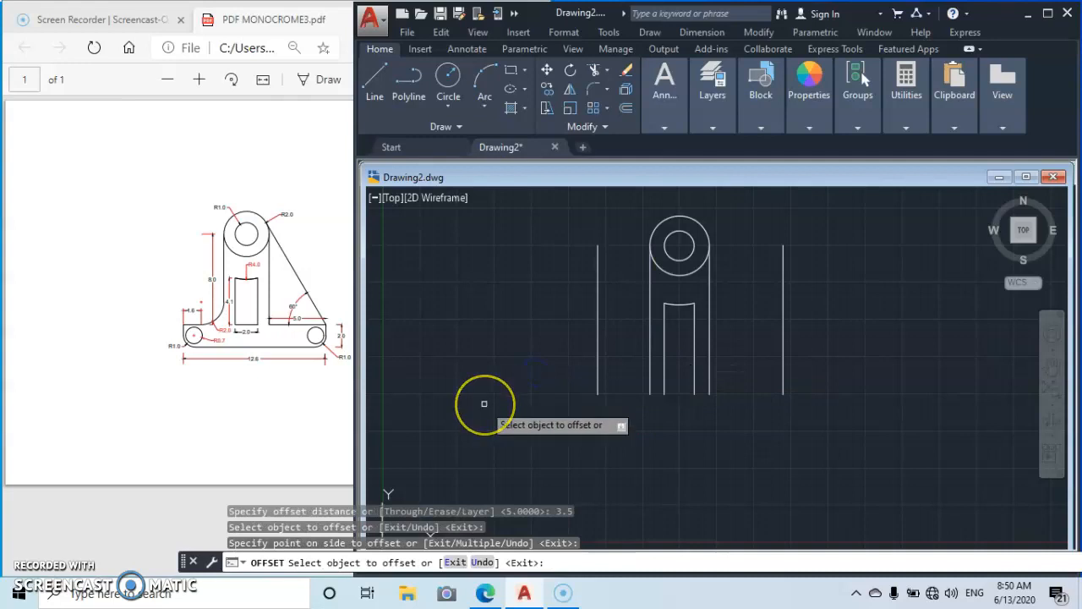
pyautogui.press('Escape')
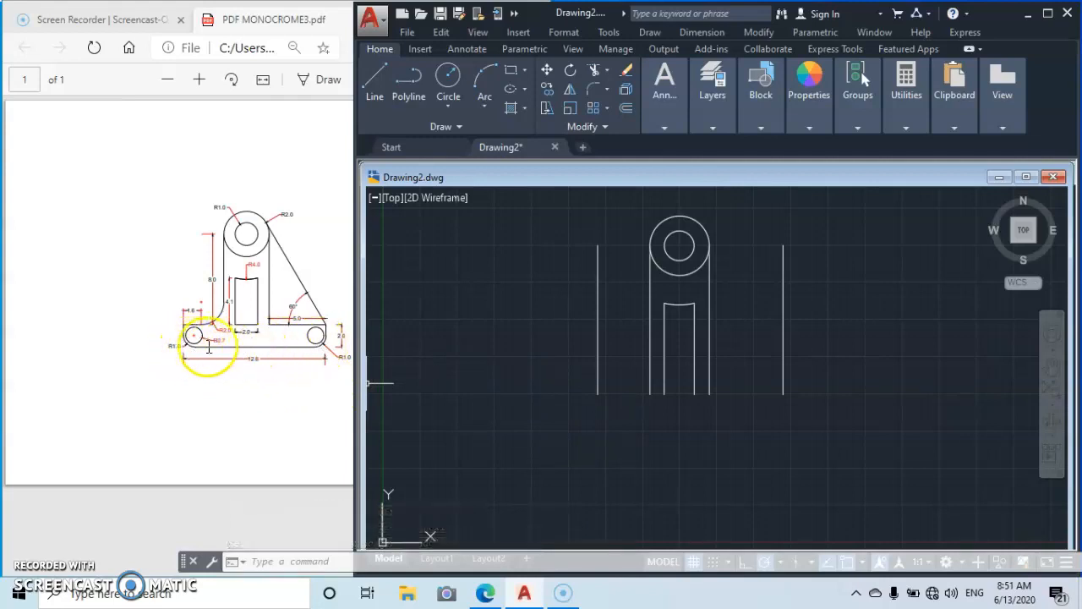
# Draw the horizontal bottom line of the base between the lower endpoints of the two outermost vertical lines.
pyautogui.click(377, 79)
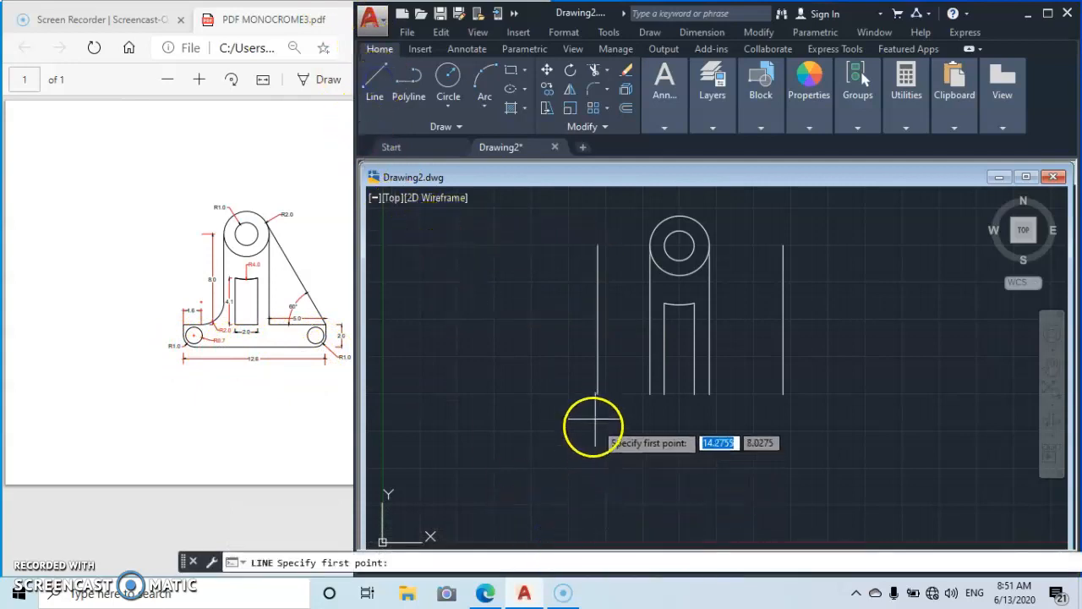
pyautogui.click(598, 395)
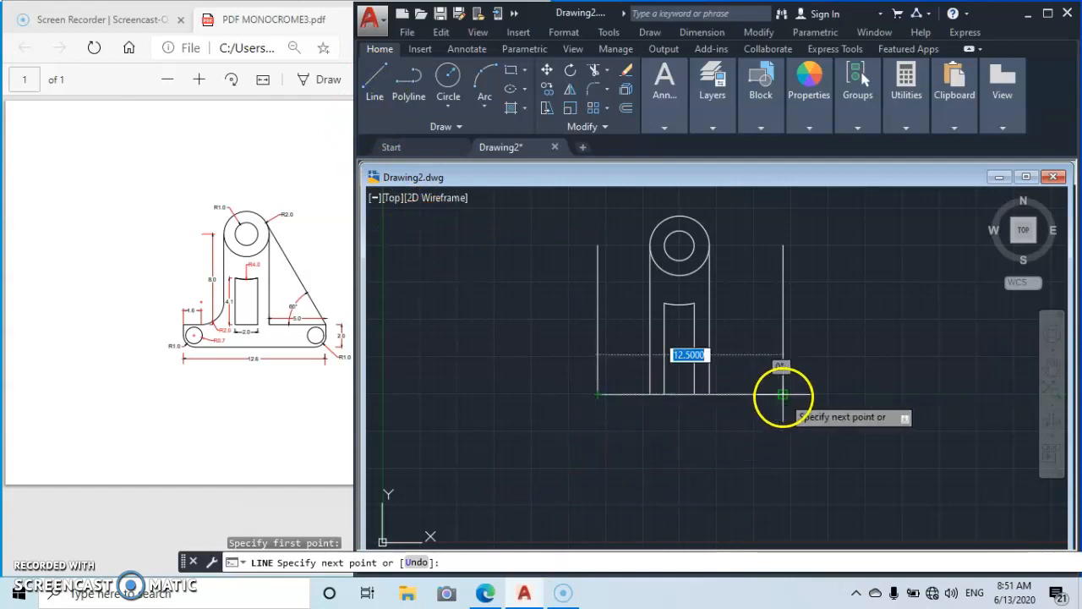
pyautogui.click(783, 395)
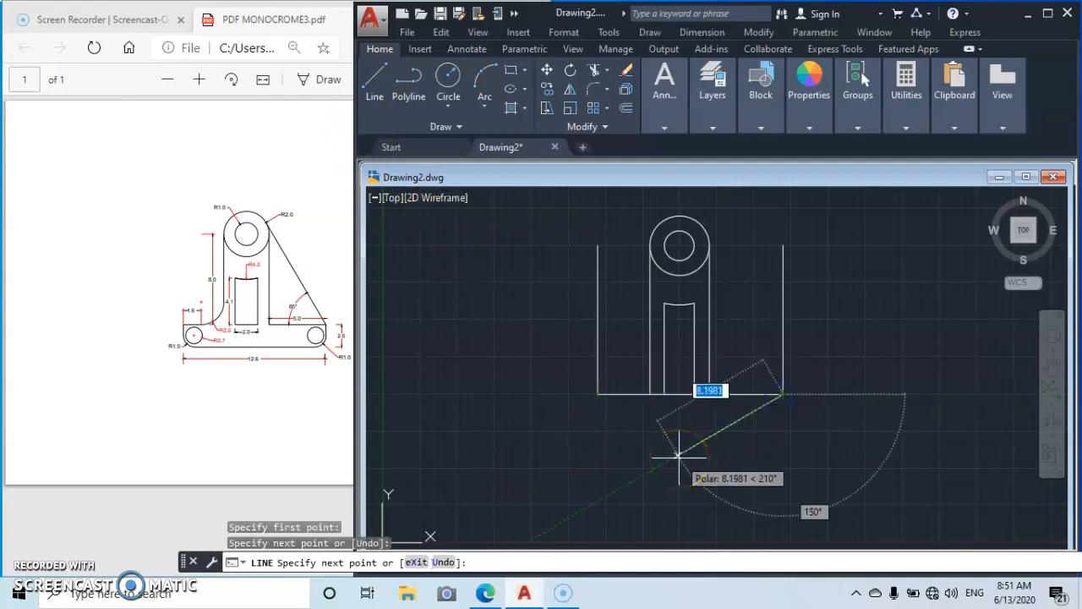
pyautogui.press('Escape')
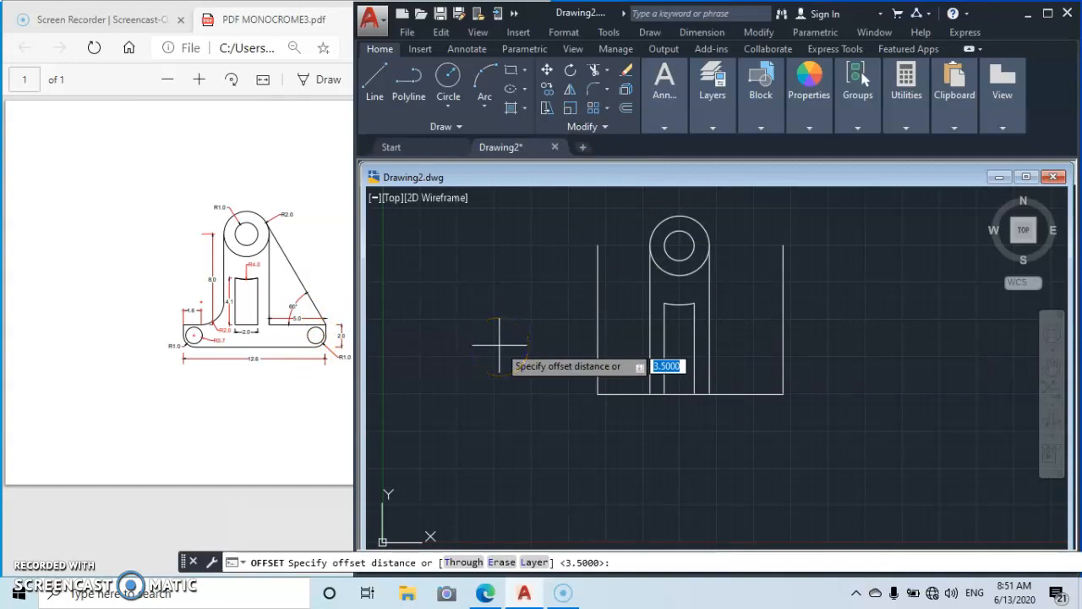
# Offset the base's bottom line upward by 2 to create its top edge.
pyautogui.press('Return')
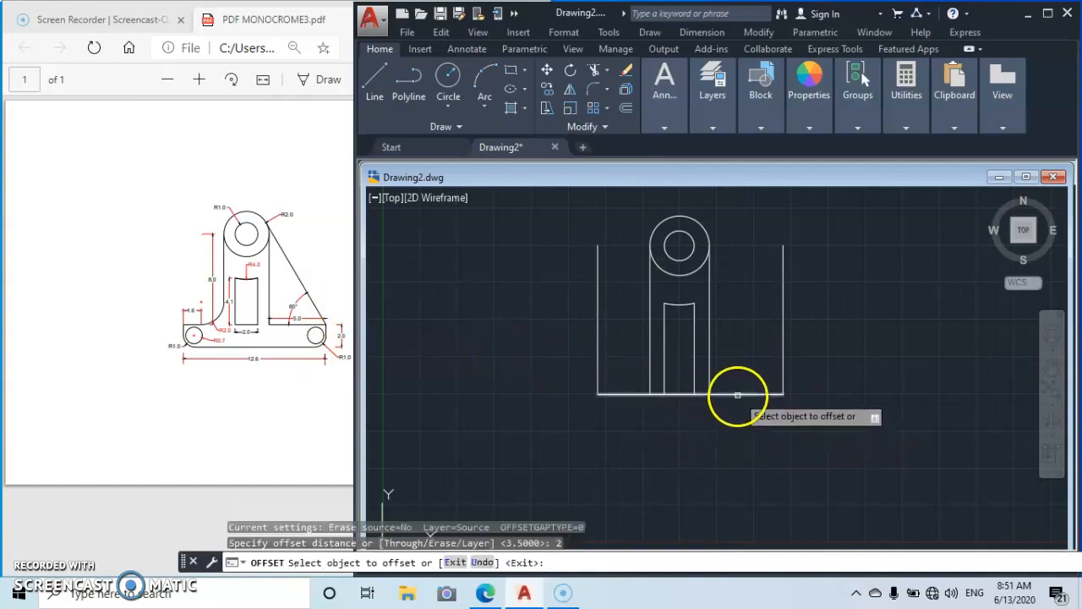
pyautogui.click(737, 395)
pyautogui.click(727, 377)
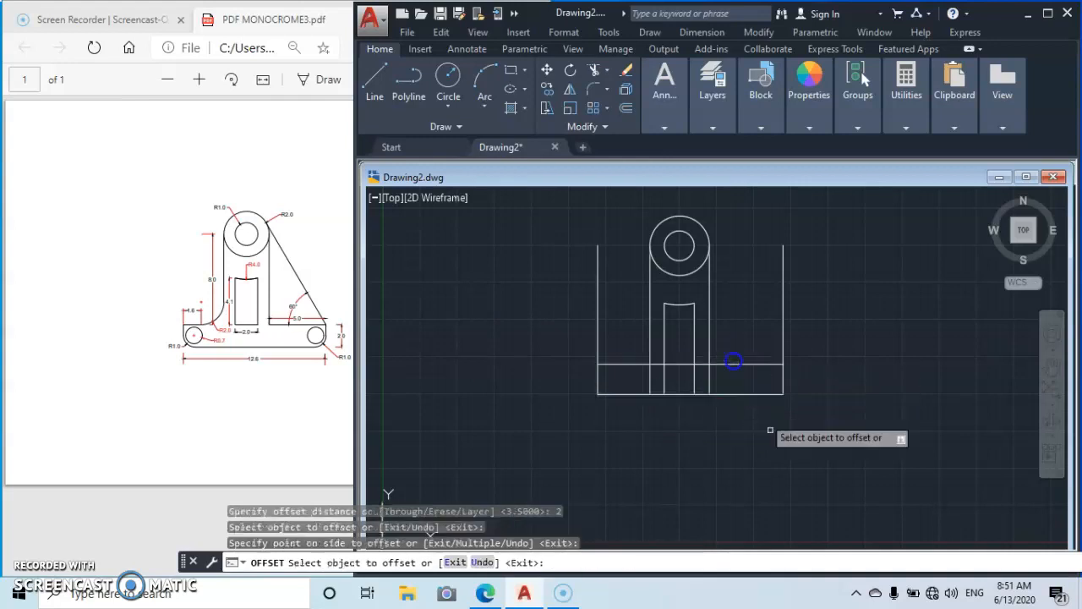
pyautogui.press('Escape')
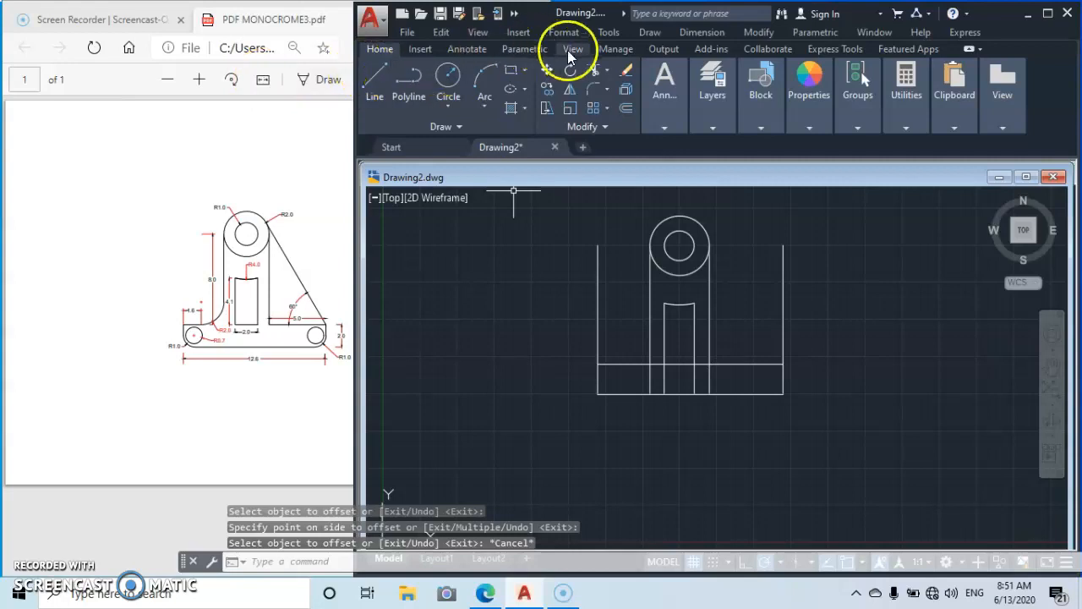
# Trim the web and slot vertical lines where they run inside the base, below its top edge.
pyautogui.click(594, 70)
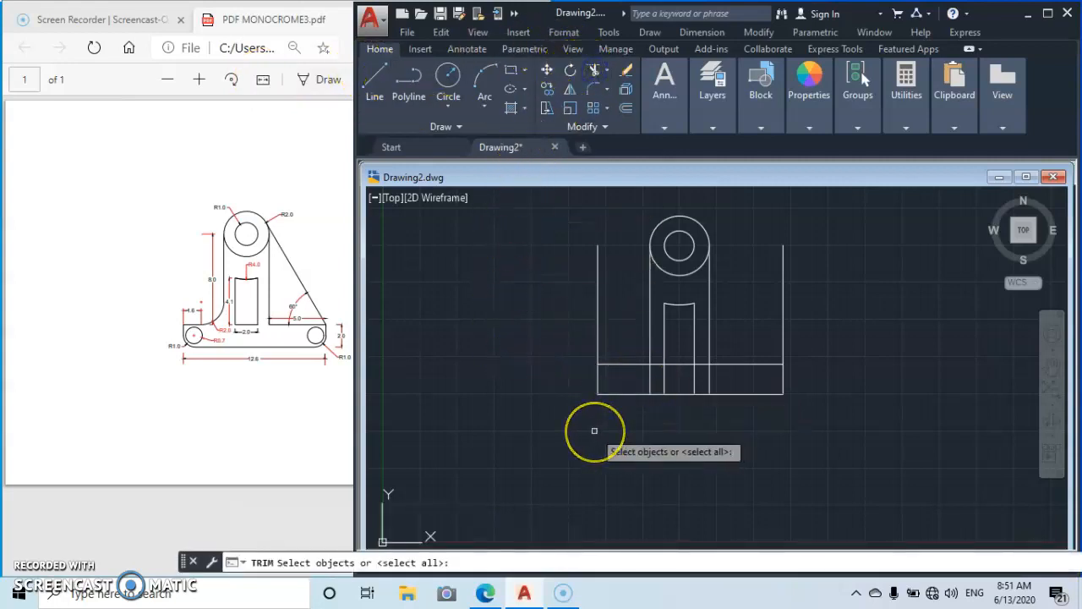
pyautogui.press('Return')
pyautogui.click(647, 379)
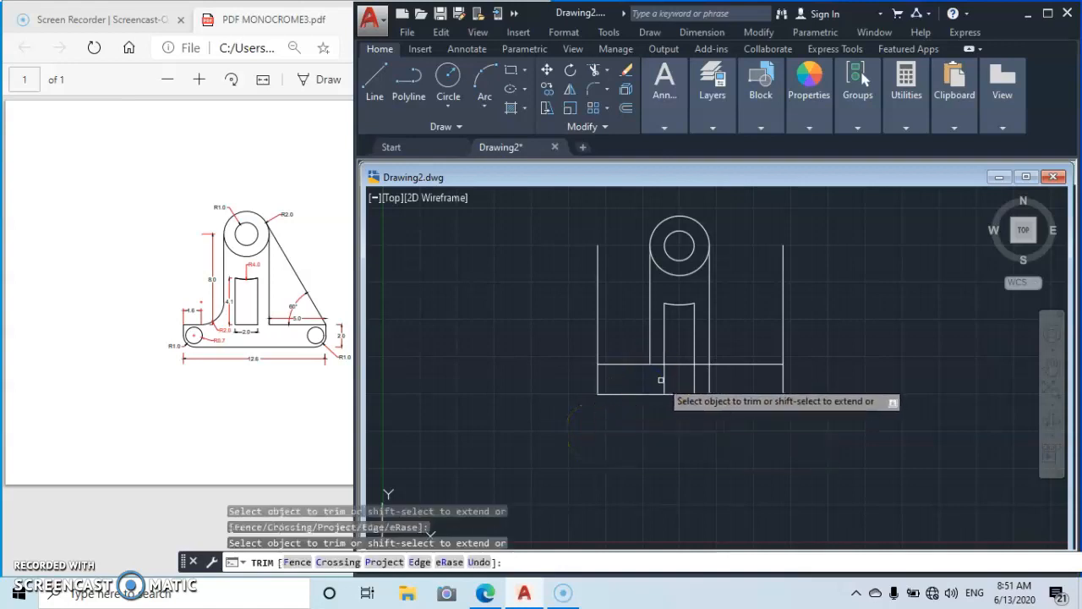
pyautogui.click(664, 379)
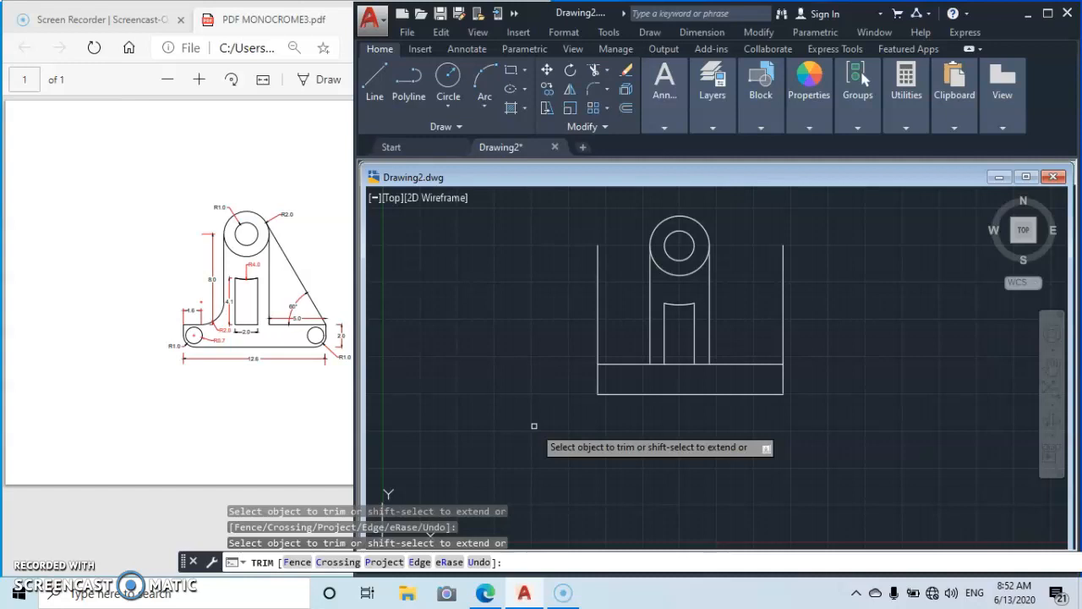
pyautogui.press('Escape')
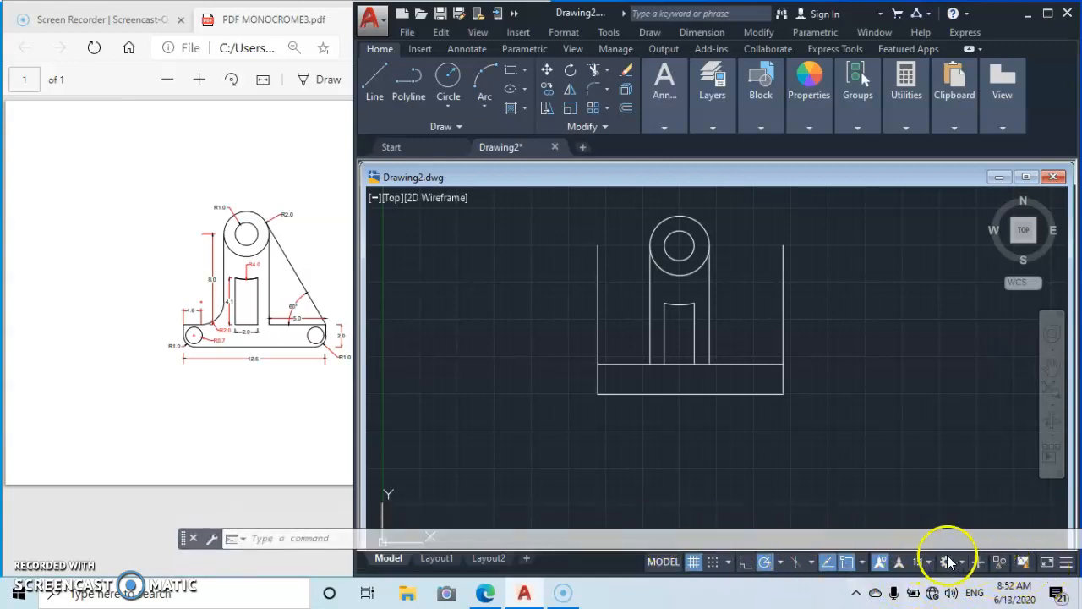
# Enable the Tangent object snap and switch off the Nearest, Midpoint, Center and Endpoint snaps.
pyautogui.click(863, 563)
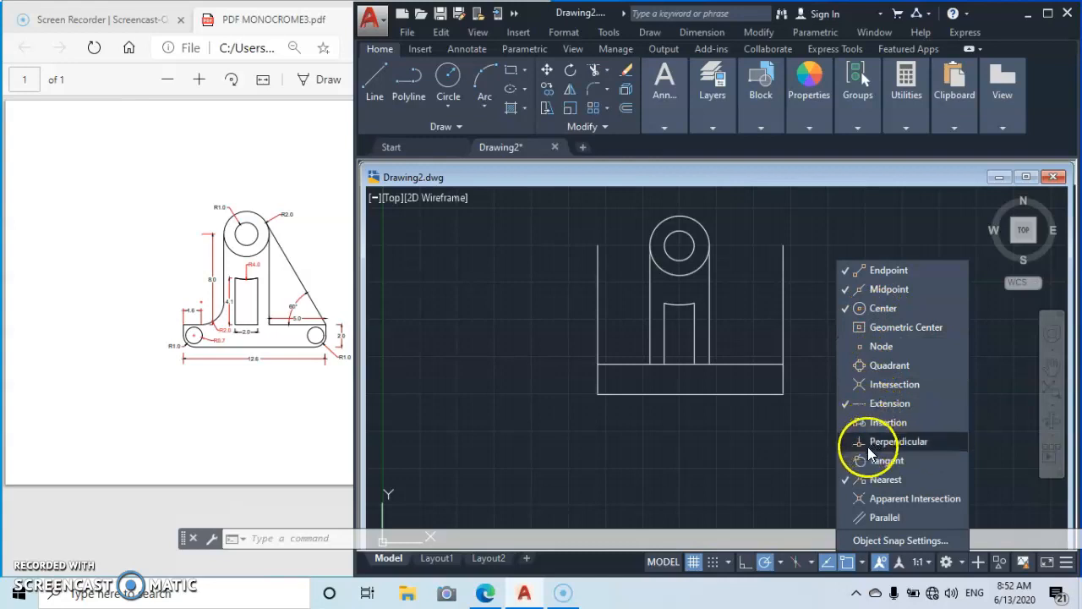
pyautogui.click(849, 459)
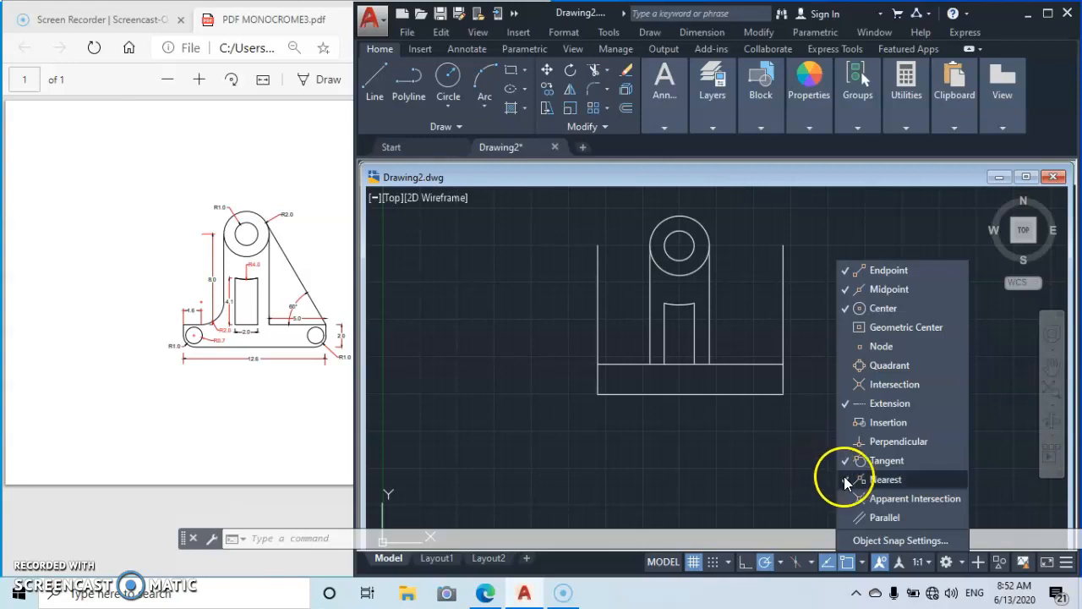
pyautogui.click(841, 289)
pyautogui.click(839, 308)
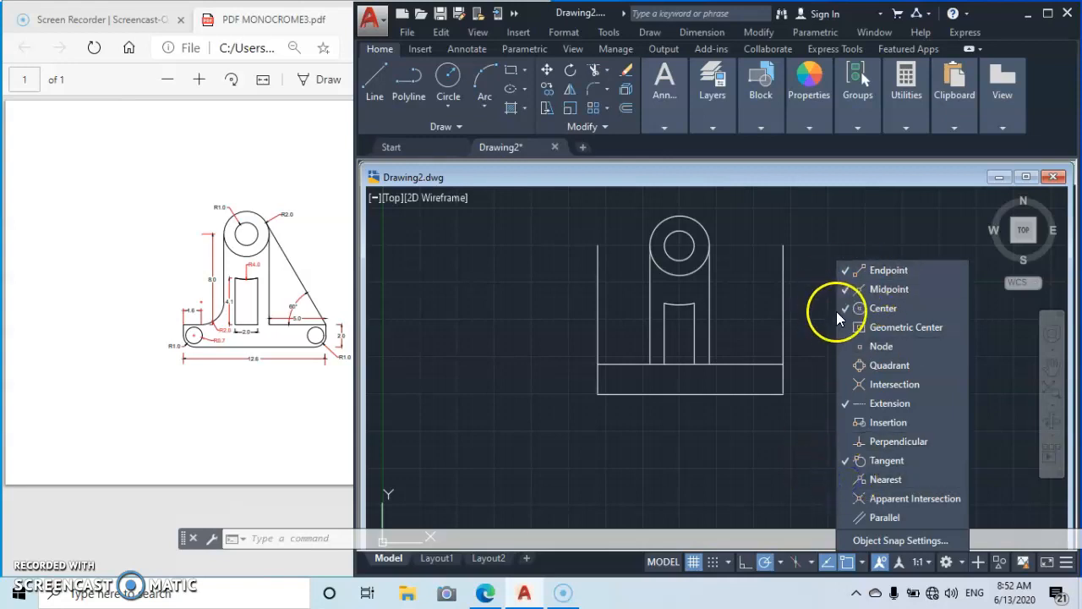
pyautogui.click(840, 270)
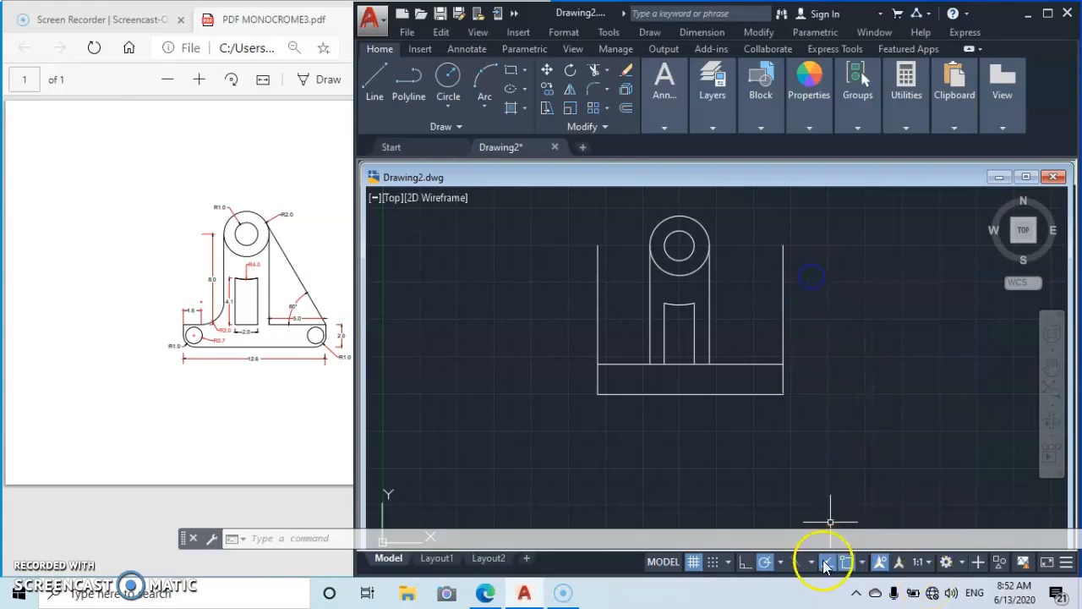
# Draw a line tangent to the outer circle's right side down to the base's upper-right corner, re-enabling the Endpoint snap for its end.
pyautogui.click(375, 83)
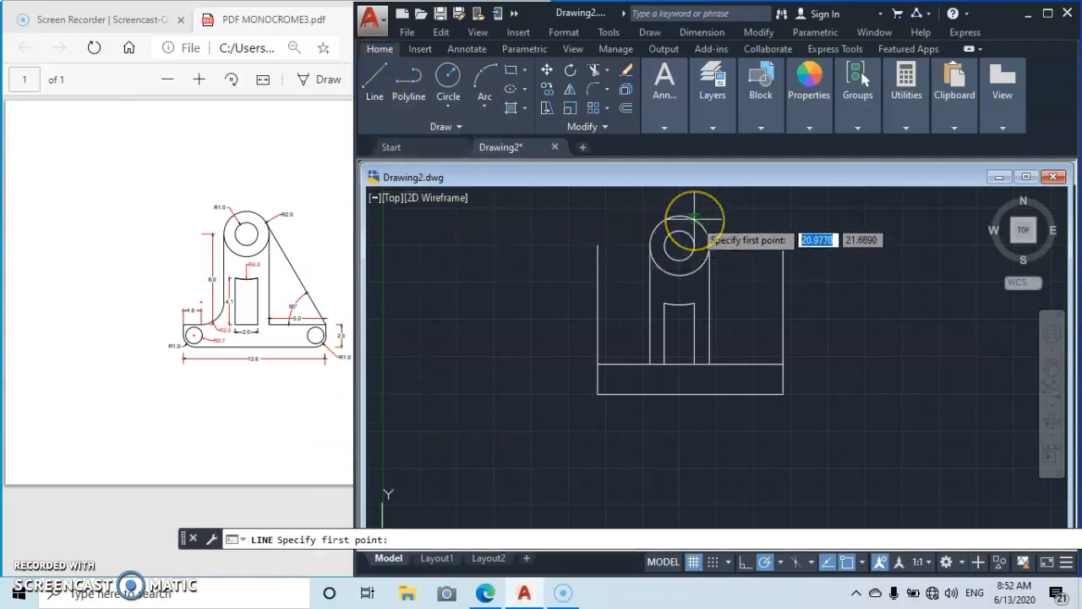
pyautogui.click(696, 222)
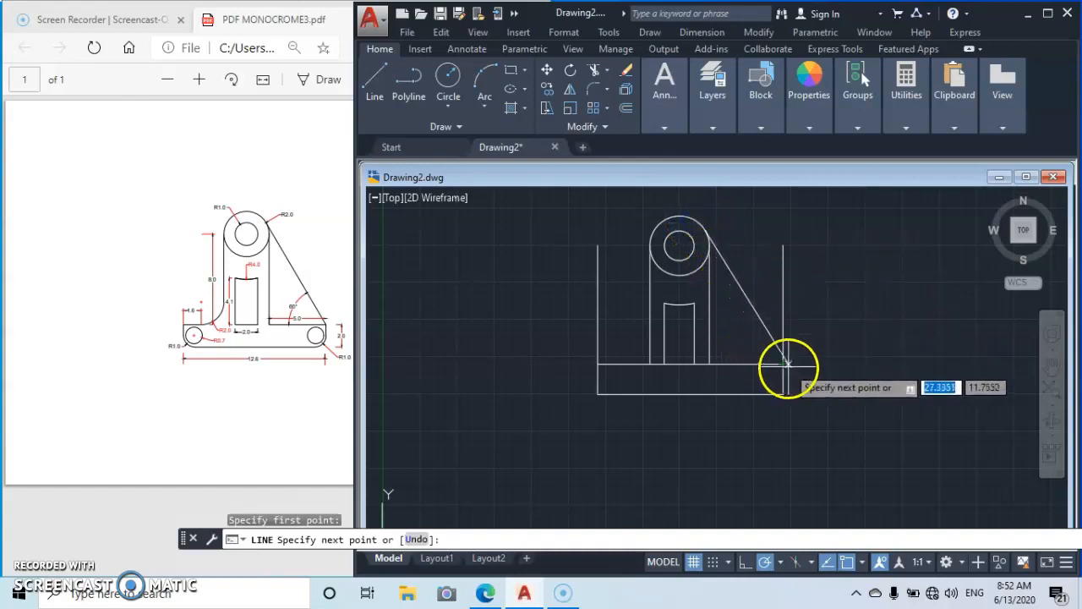
pyautogui.click(863, 565)
pyautogui.click(850, 269)
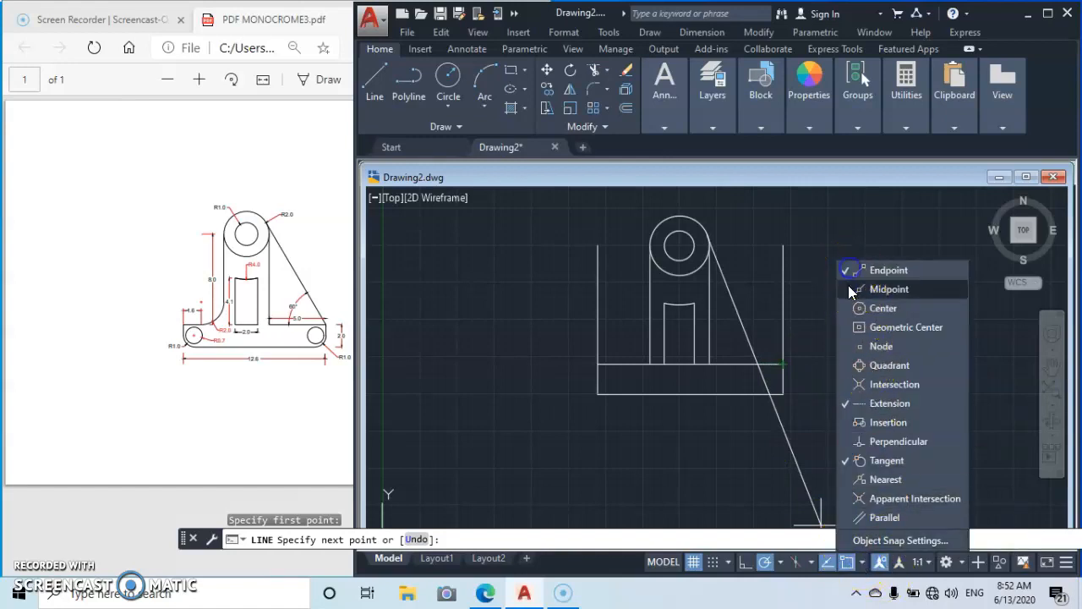
pyautogui.click(797, 259)
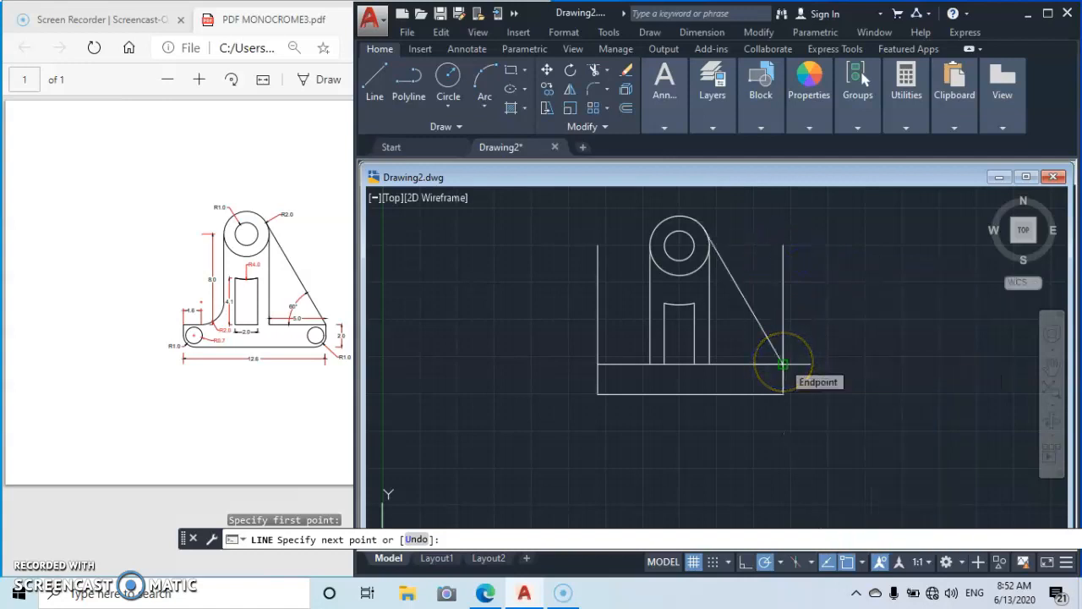
pyautogui.click(783, 364)
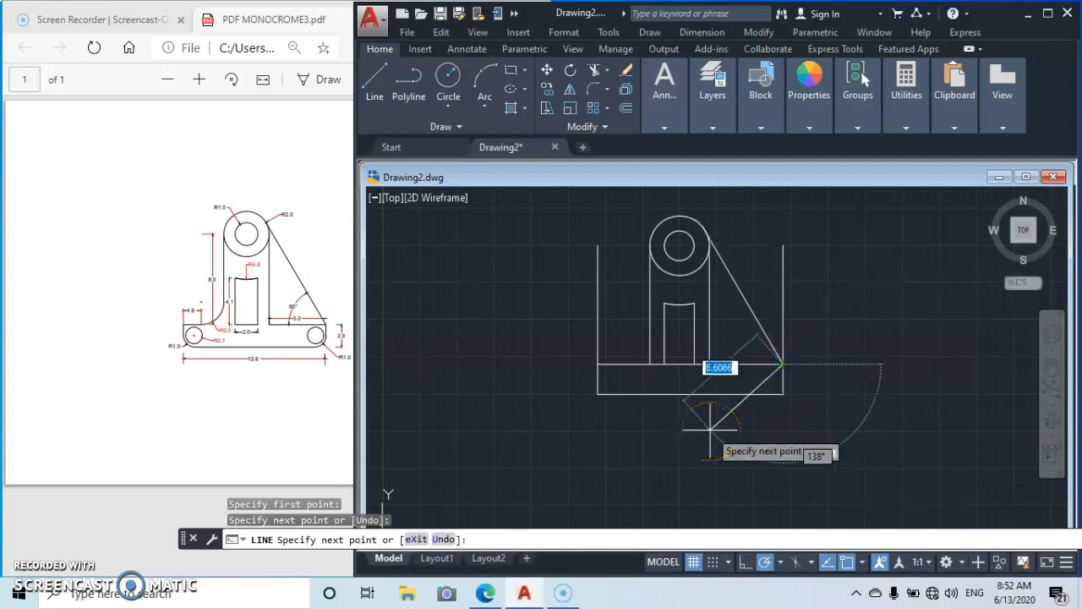
pyautogui.press('Escape')
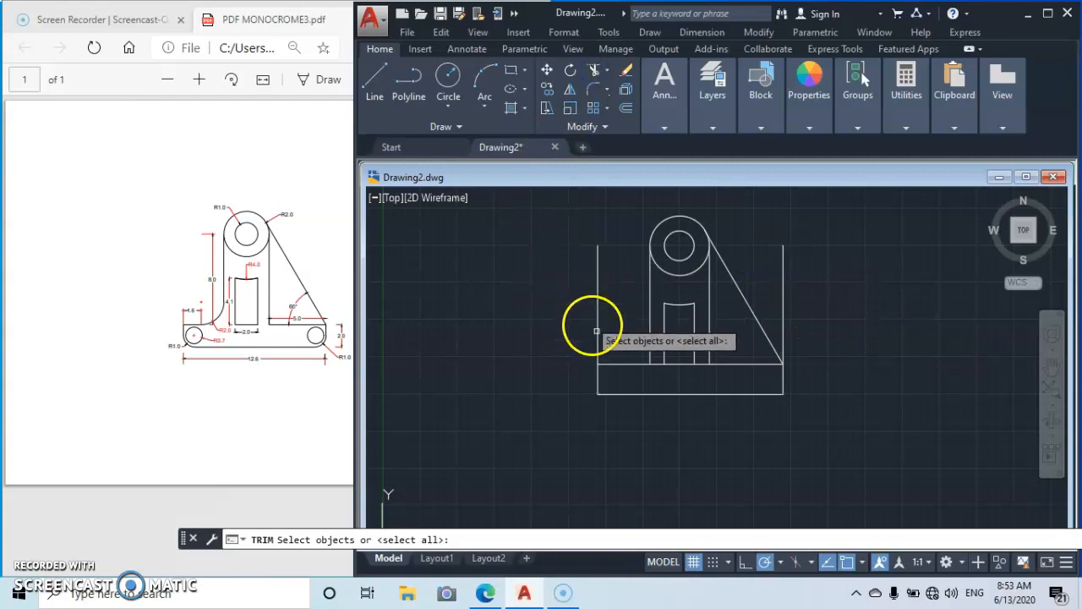
# Trim the two outermost vertical lines above the base's top edge.
pyautogui.press('Return')
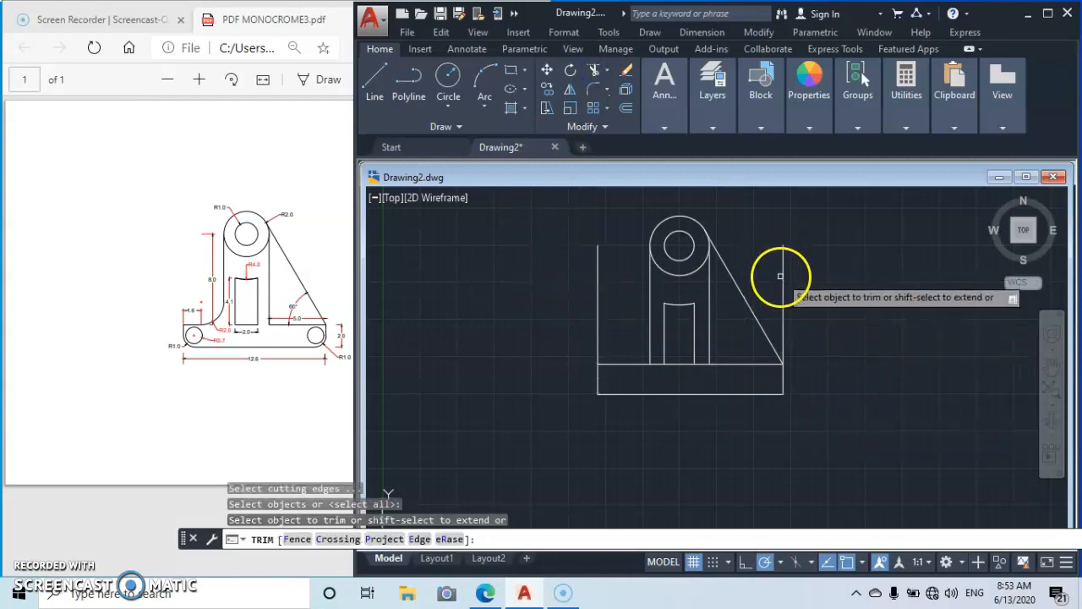
pyautogui.click(783, 284)
pyautogui.click(598, 309)
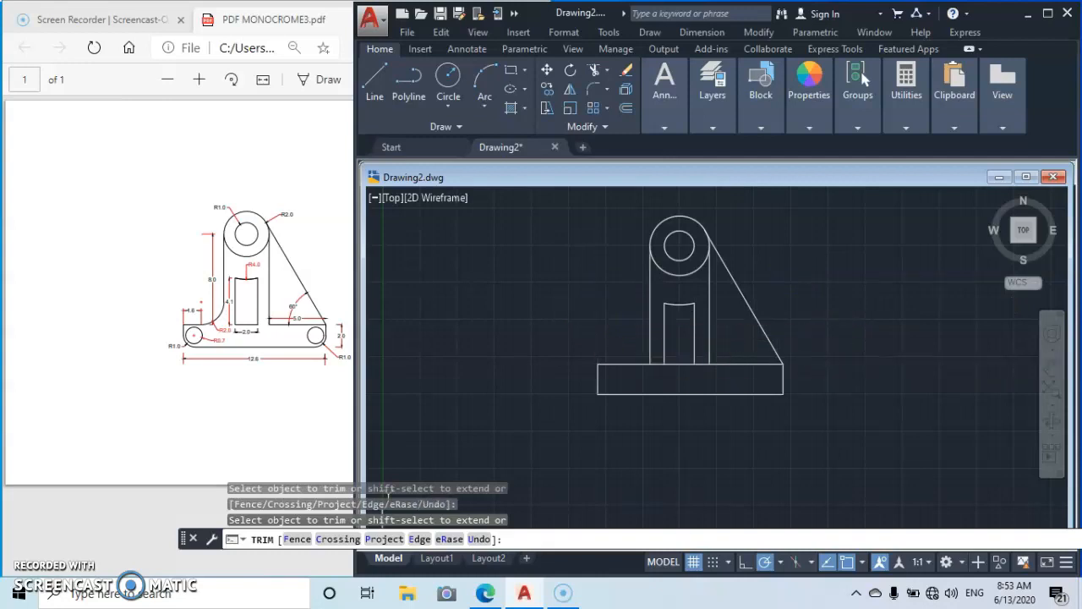
pyautogui.press('Escape')
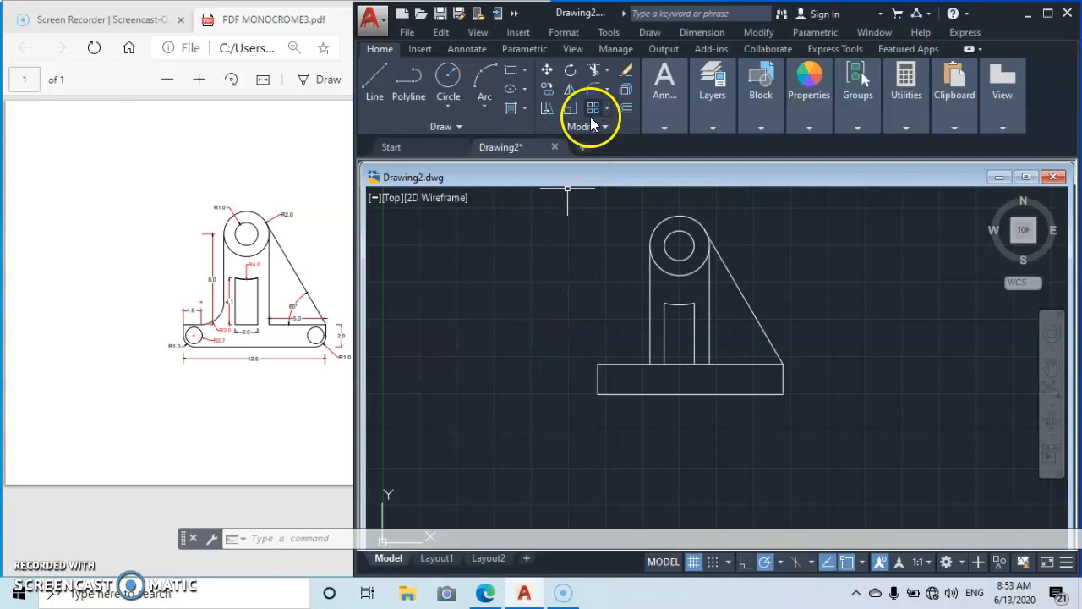
# Fillet the base's lower-left and lower-right corners with a radius of 1.
pyautogui.click(593, 89)
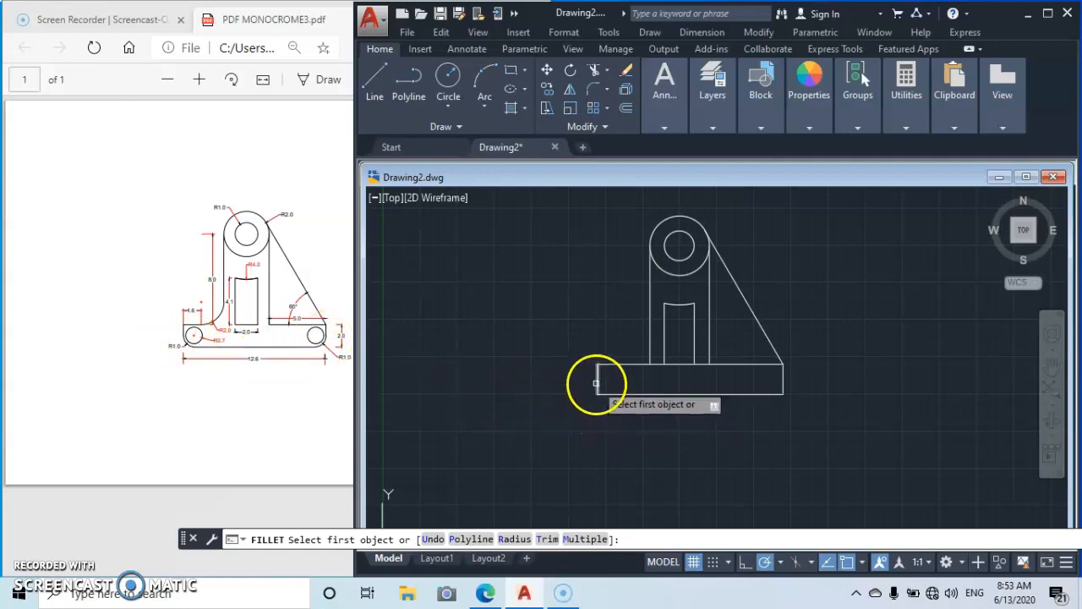
pyautogui.click(597, 383)
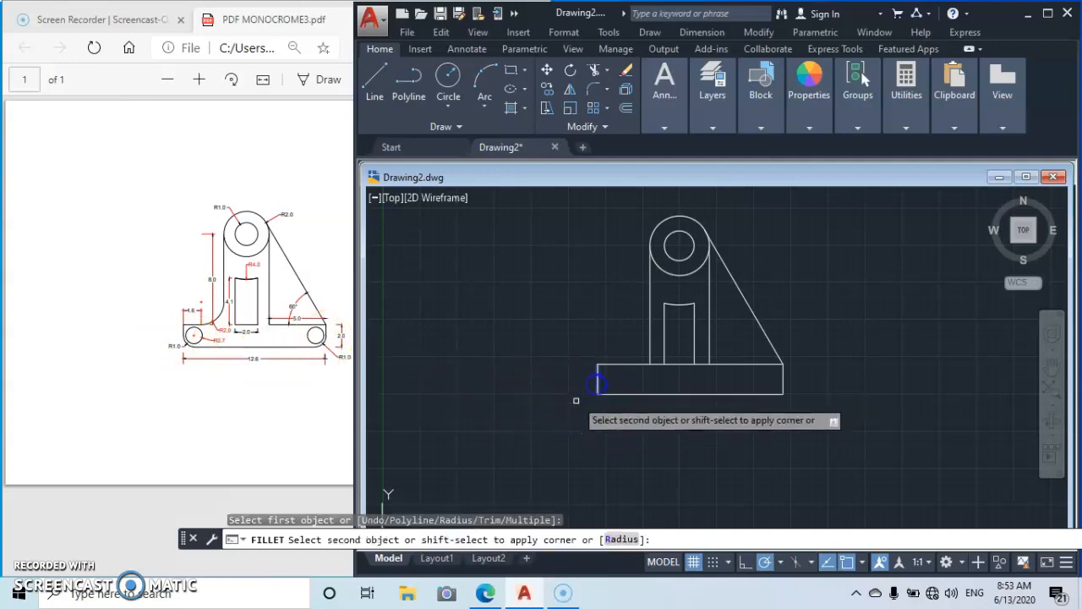
pyautogui.click(623, 540)
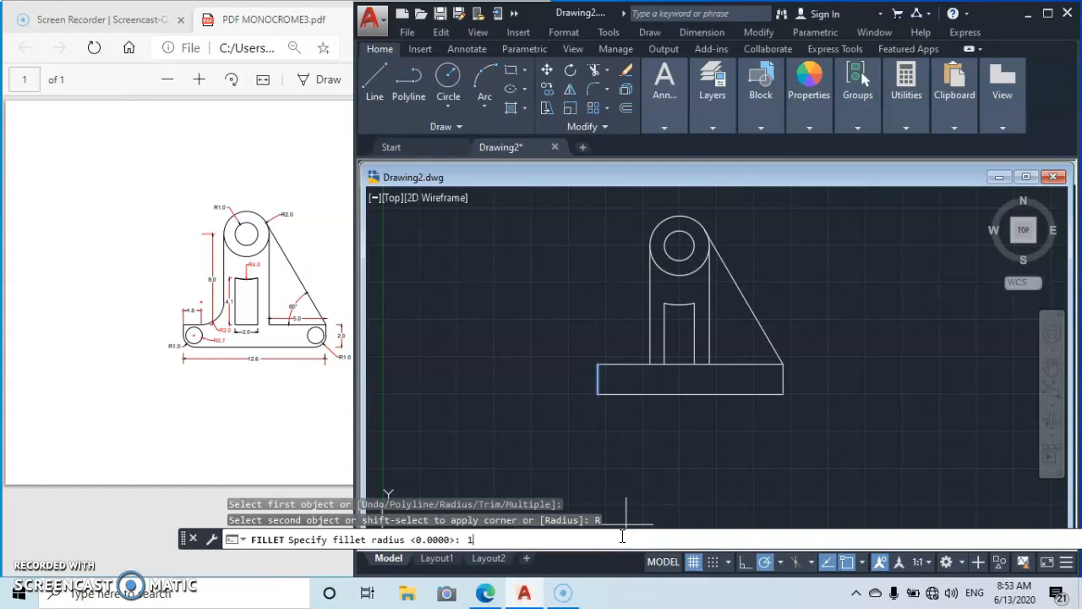
pyautogui.write('1')
pyautogui.press('Return')
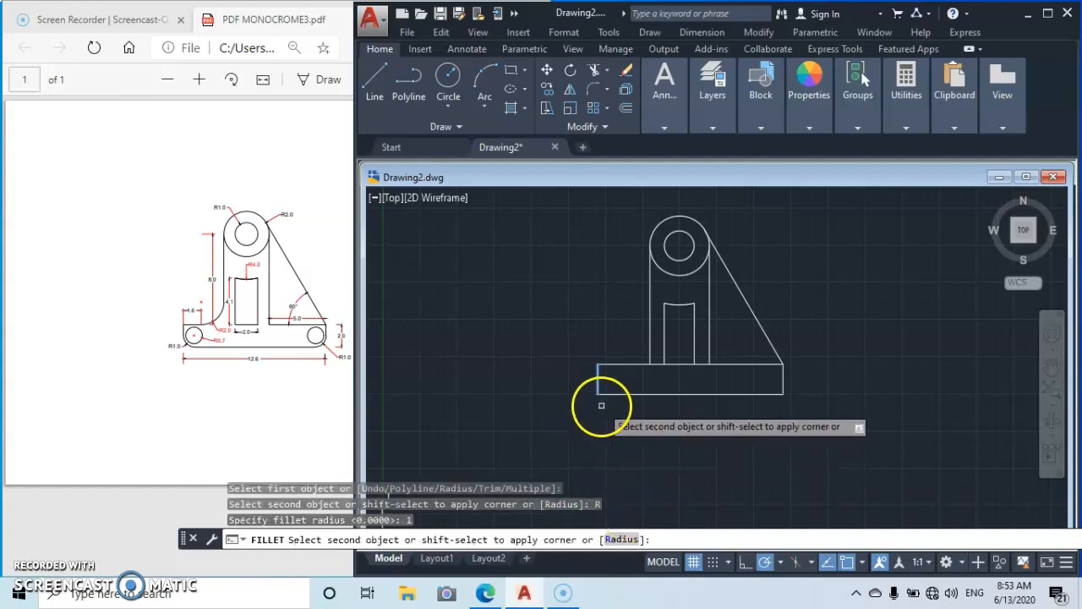
pyautogui.click(615, 395)
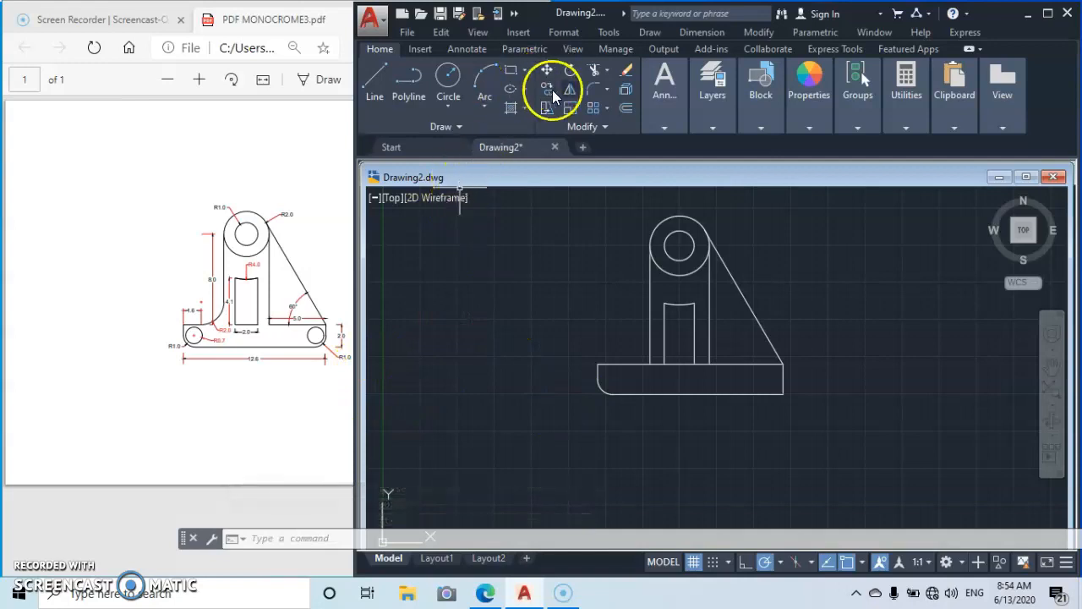
pyautogui.click(595, 90)
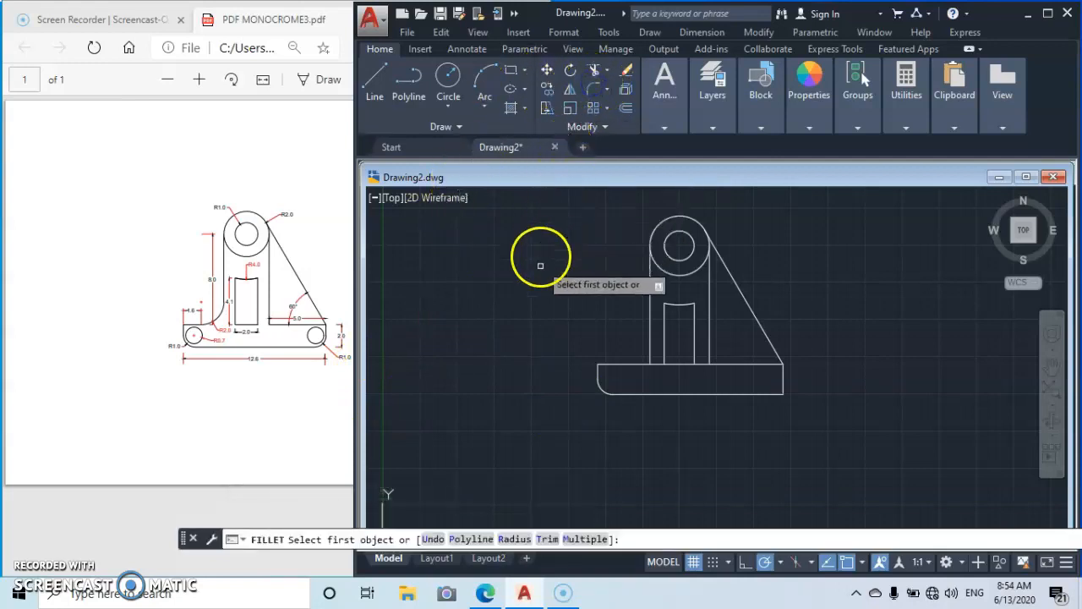
pyautogui.click(781, 380)
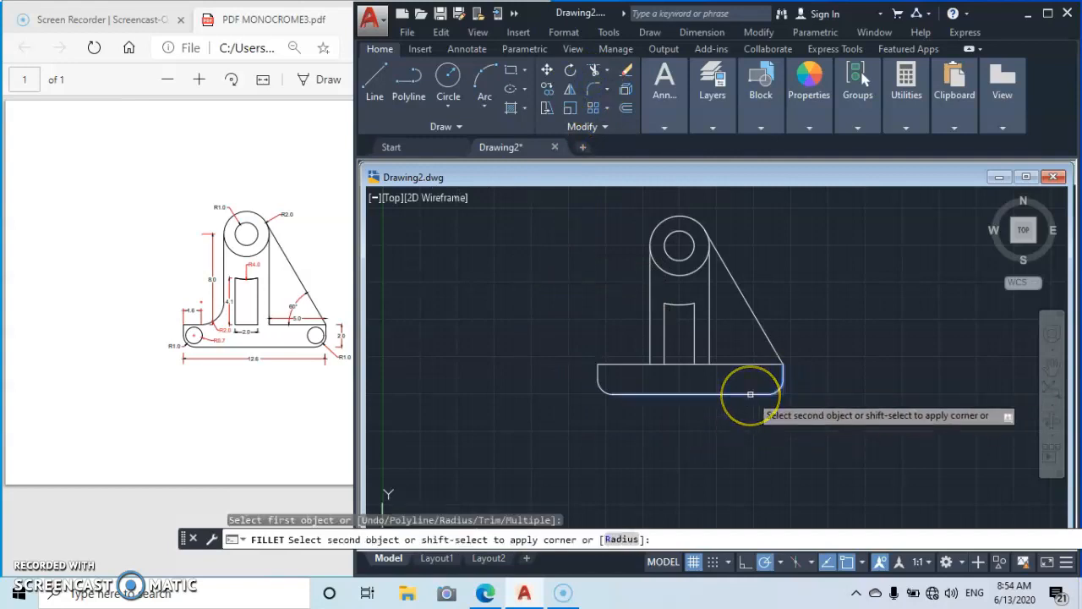
pyautogui.click(750, 394)
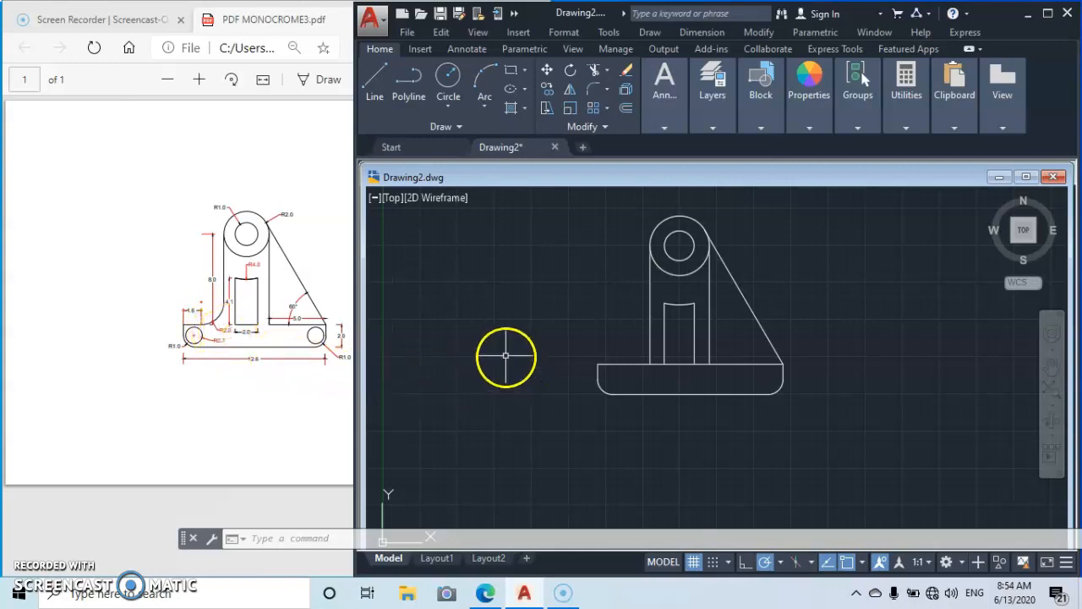
# Fillet the corner between the web's left vertical line and the base's top edge with a radius of 2.
pyautogui.click(592, 94)
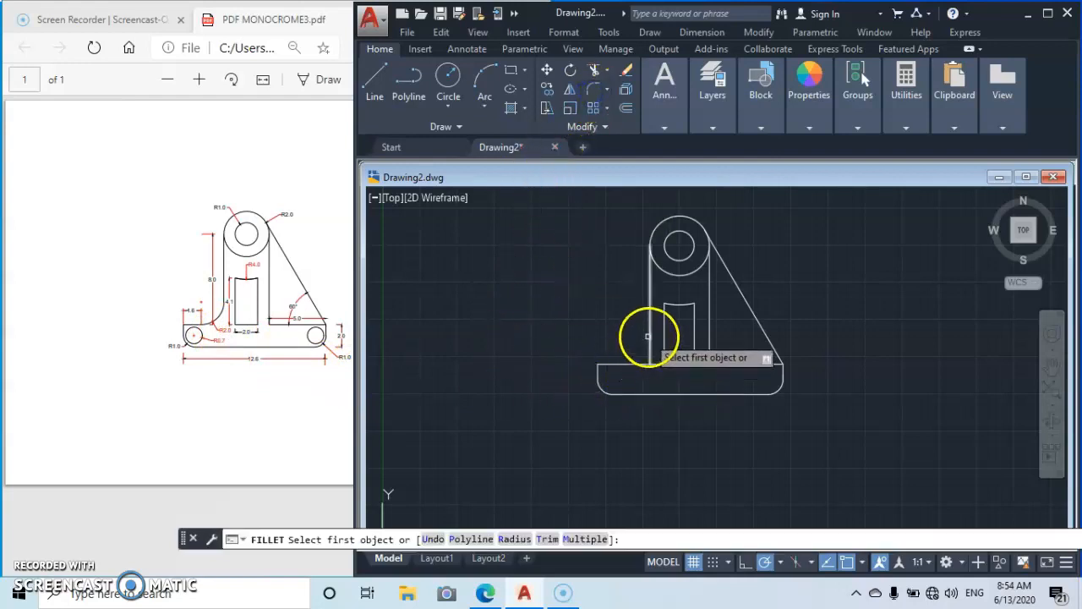
pyautogui.click(649, 338)
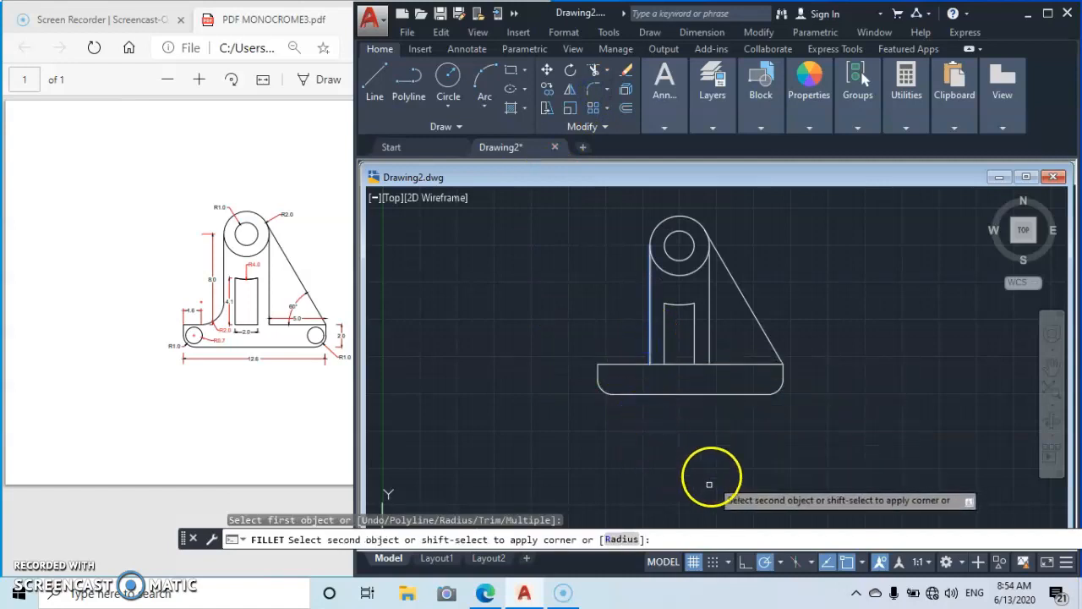
pyautogui.click(620, 540)
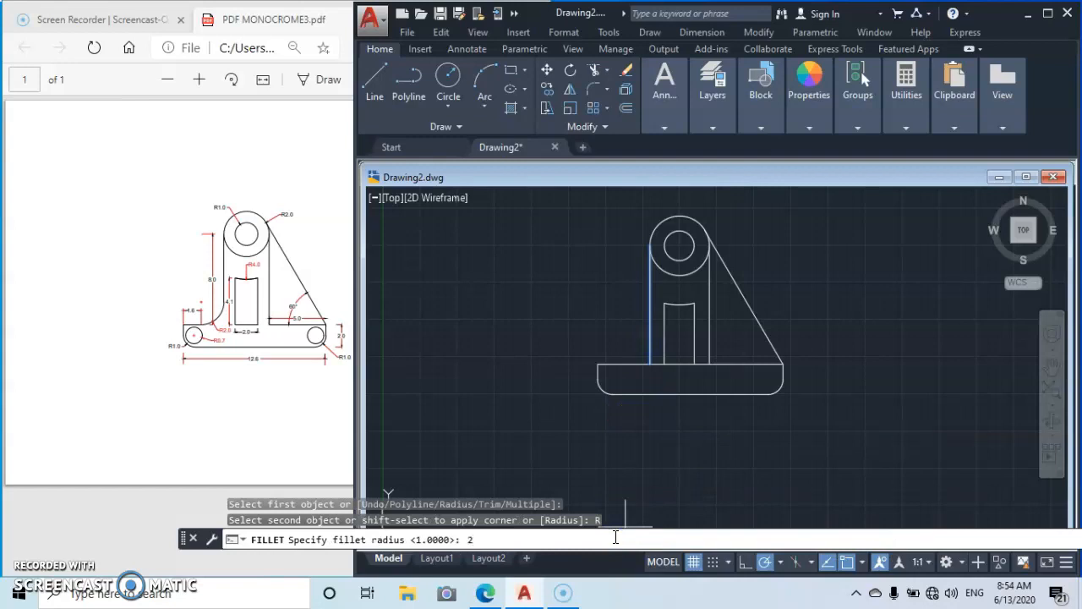
pyautogui.press('Return')
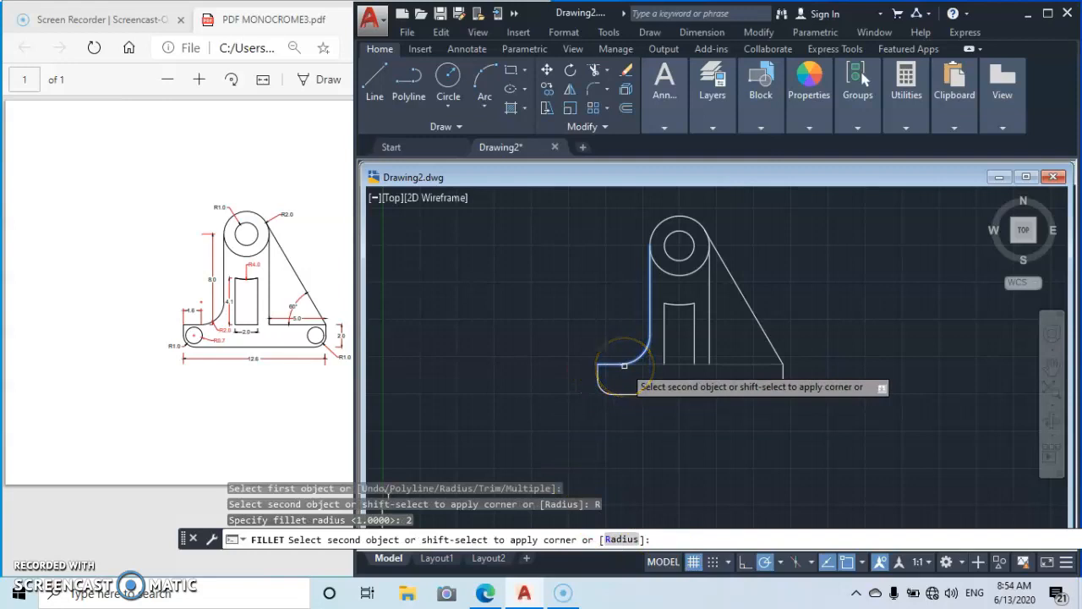
pyautogui.click(624, 365)
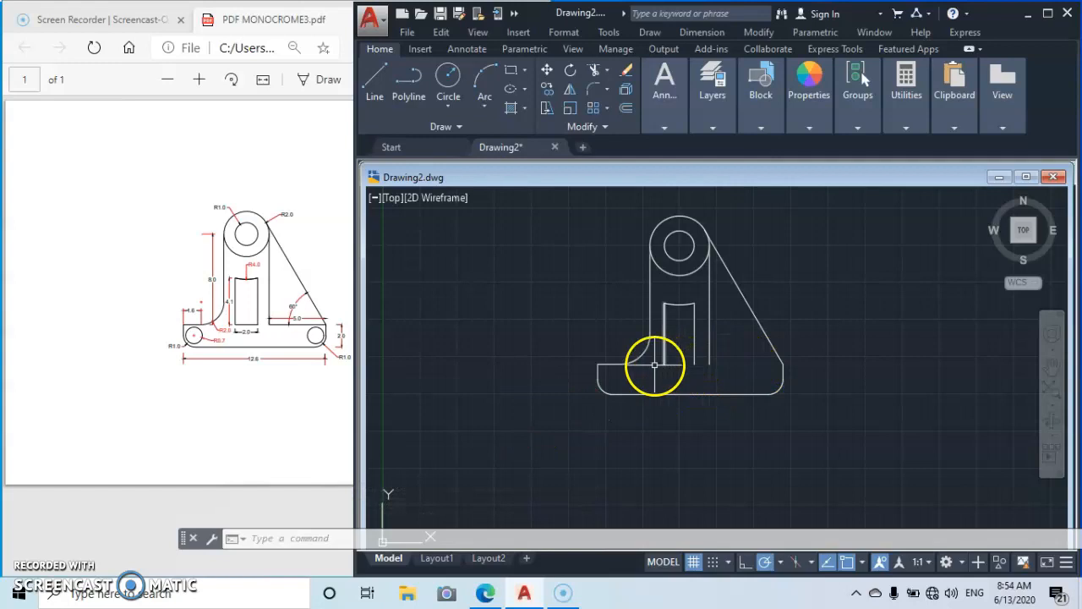
# Draw a horizontal line joining the lower ends of the slot's two vertical sides.
pyautogui.click(375, 85)
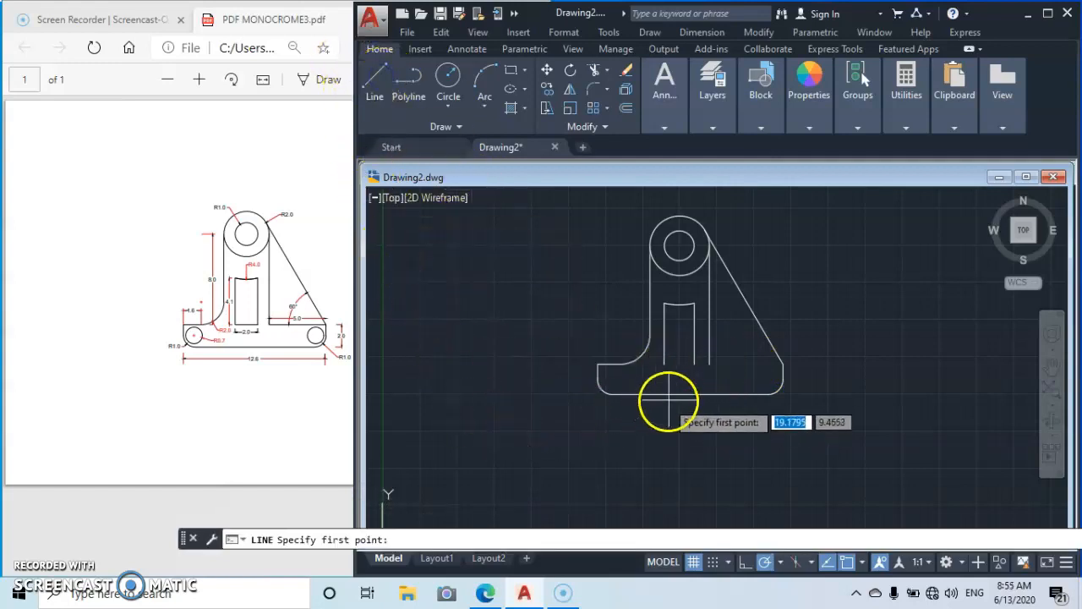
pyautogui.click(664, 365)
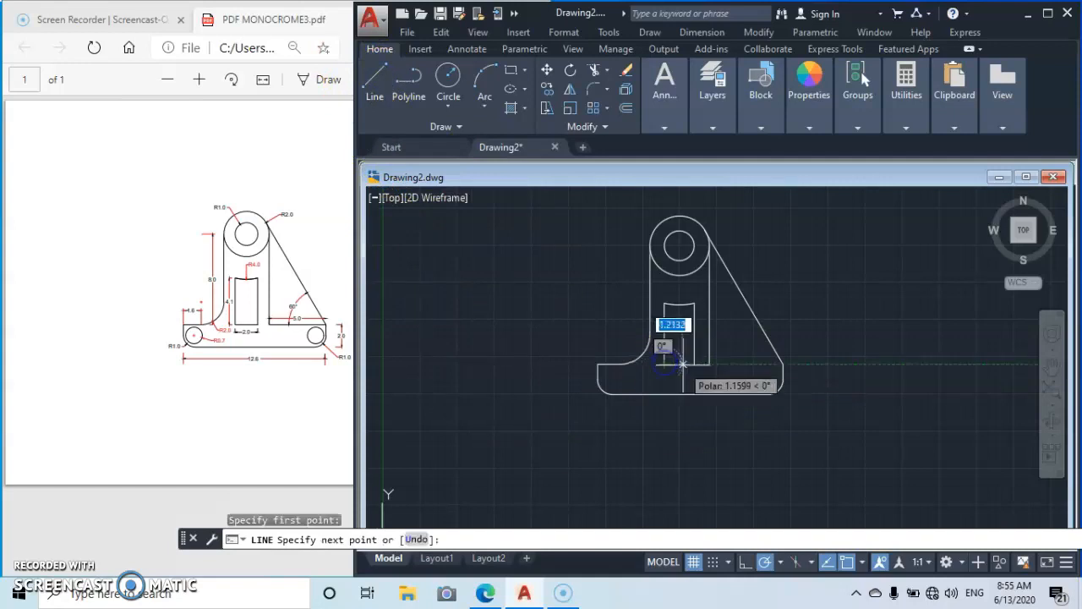
pyautogui.click(693, 365)
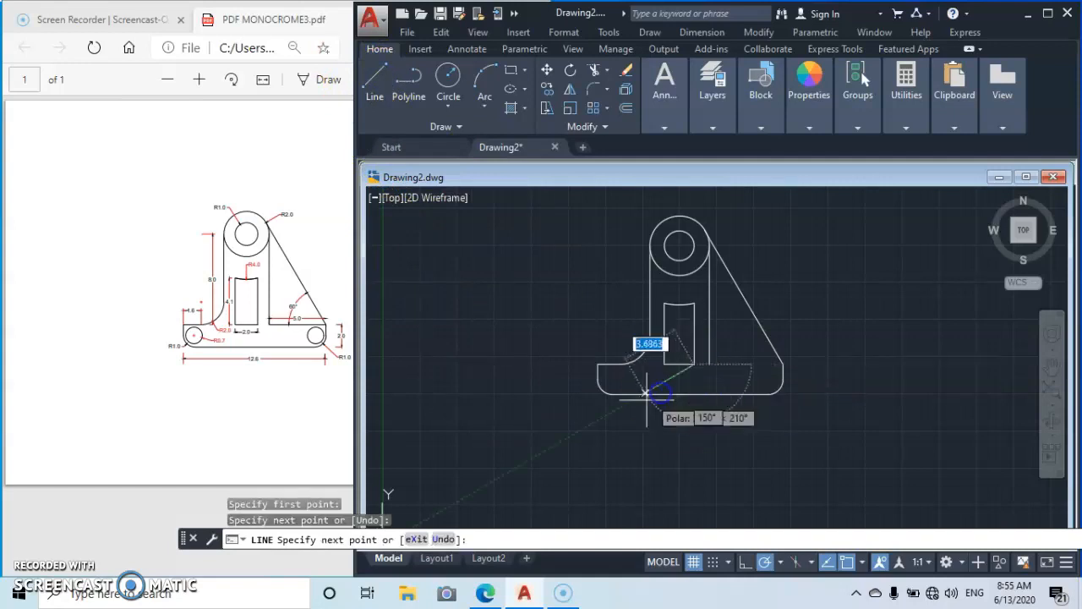
pyautogui.press('Escape')
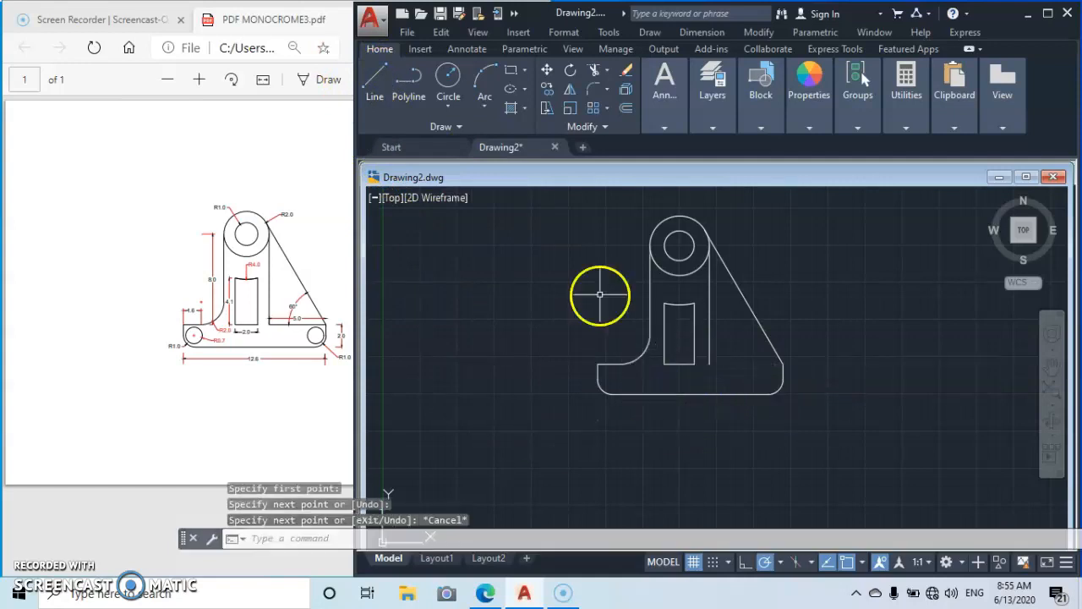
# Draw a horizontal line from the lower end of the web's right vertical line to the base's upper-right corner.
pyautogui.click(385, 77)
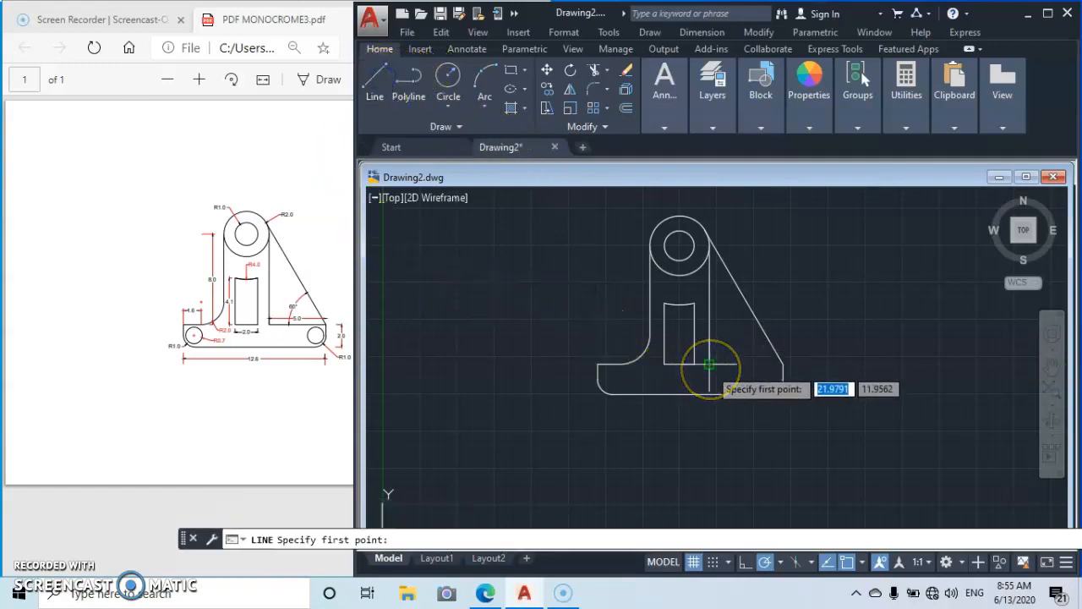
pyautogui.click(709, 364)
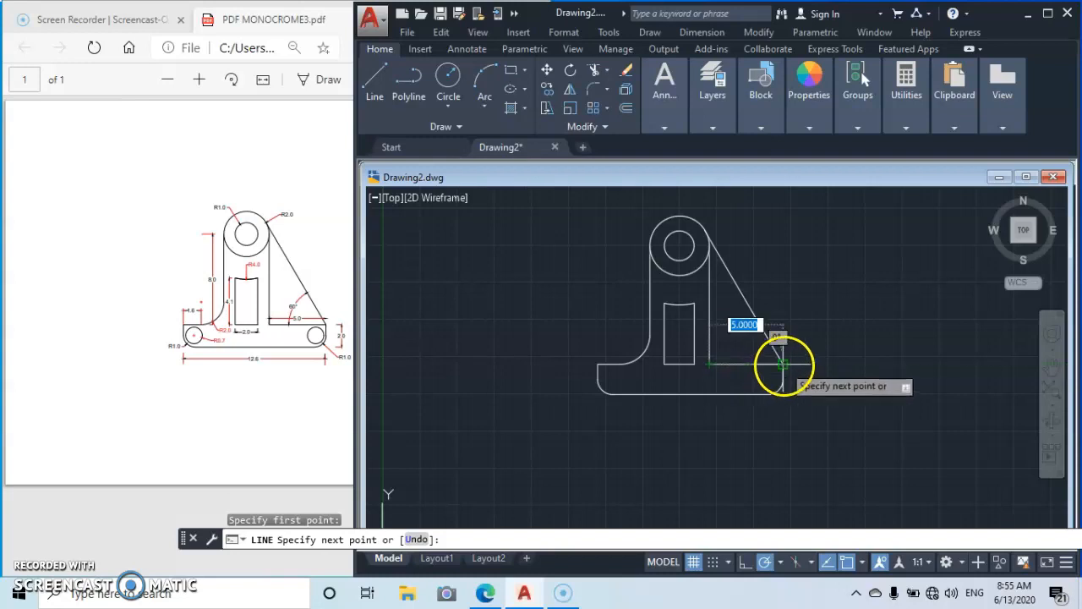
pyautogui.click(784, 365)
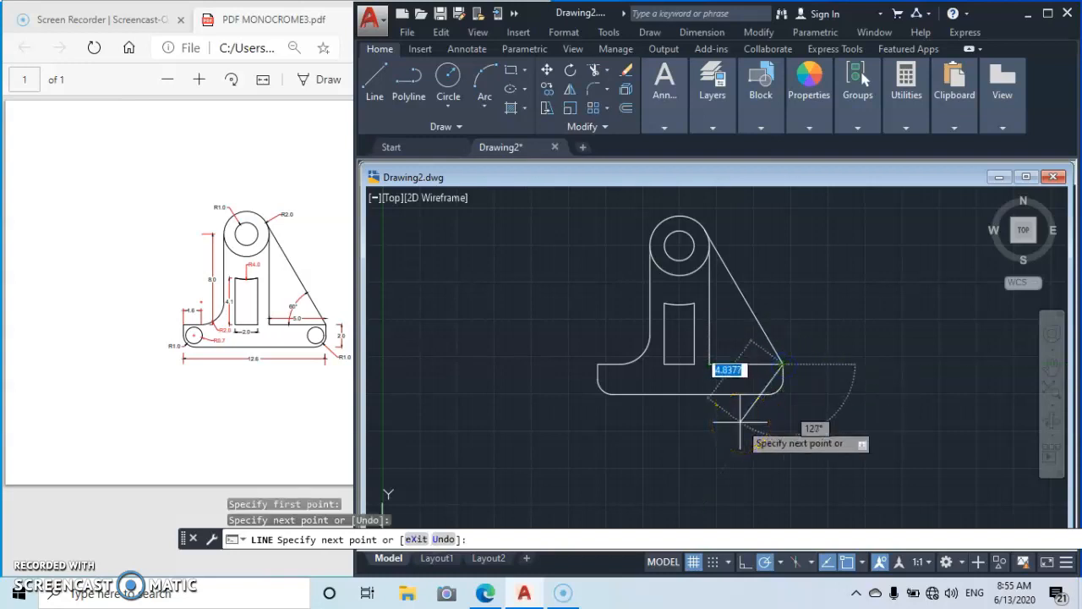
pyautogui.press('Escape')
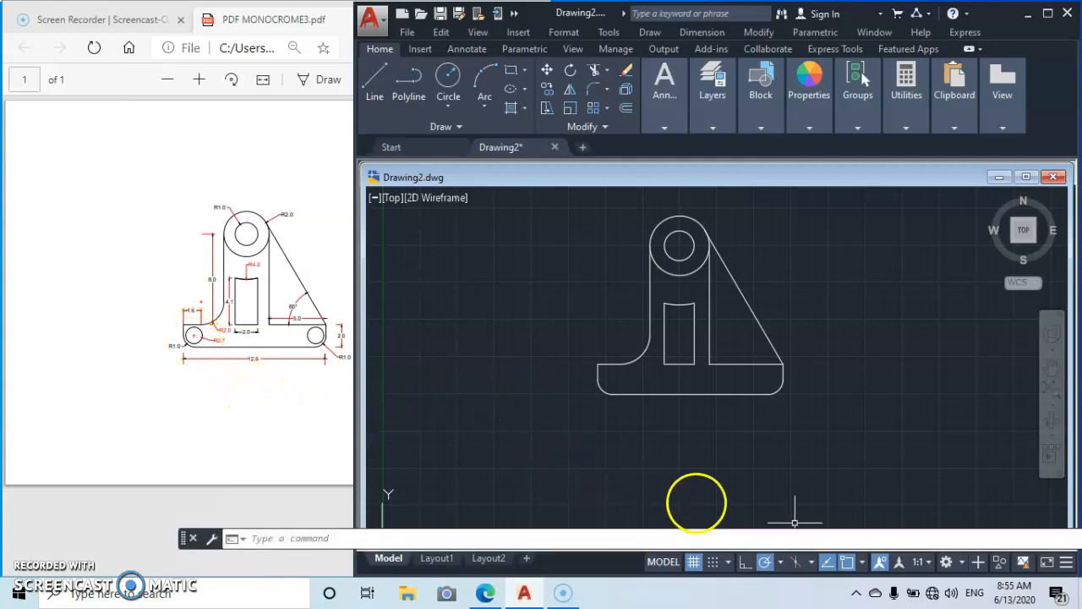
# Enable the Center object snap and draw a circle about 0.7 in diameter, centred on the base's lower-left fillet.
pyautogui.click(863, 563)
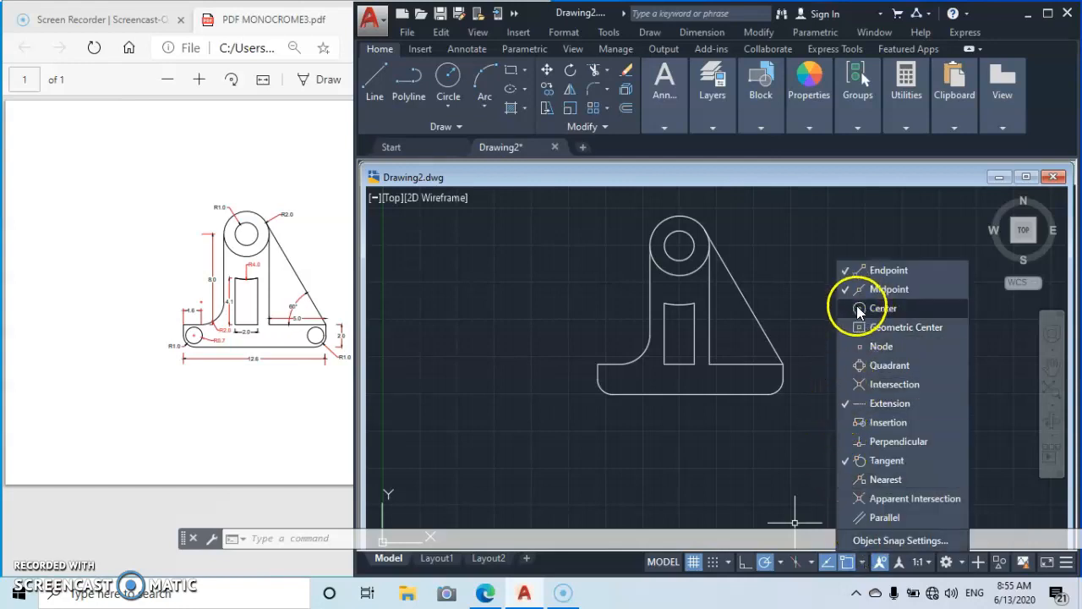
pyautogui.click(809, 330)
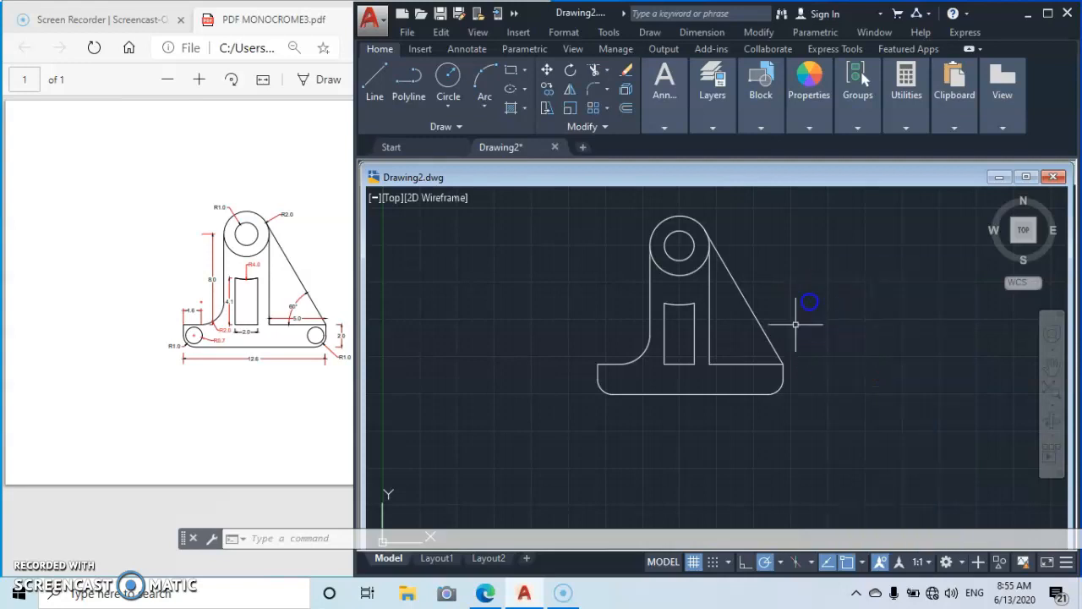
pyautogui.click(449, 78)
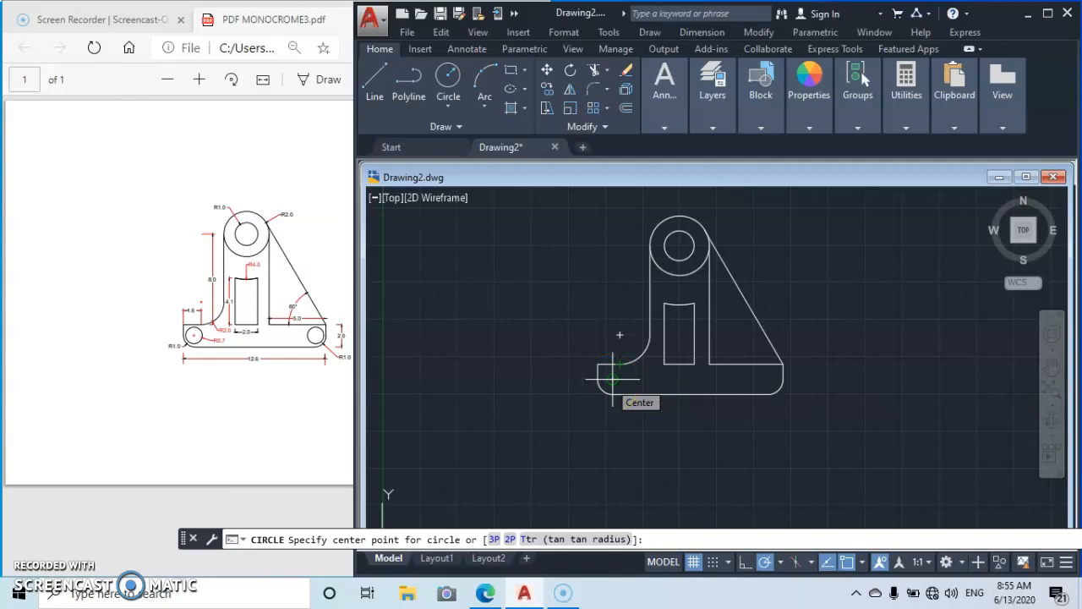
pyautogui.scroll(2, 613, 378)
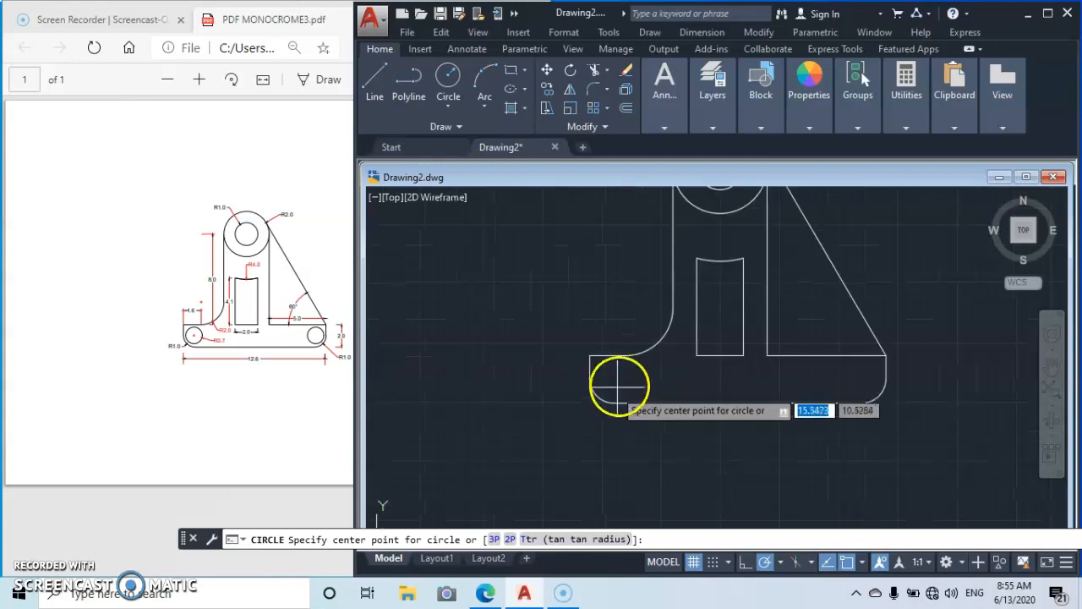
pyautogui.scroll(-4, 613, 381)
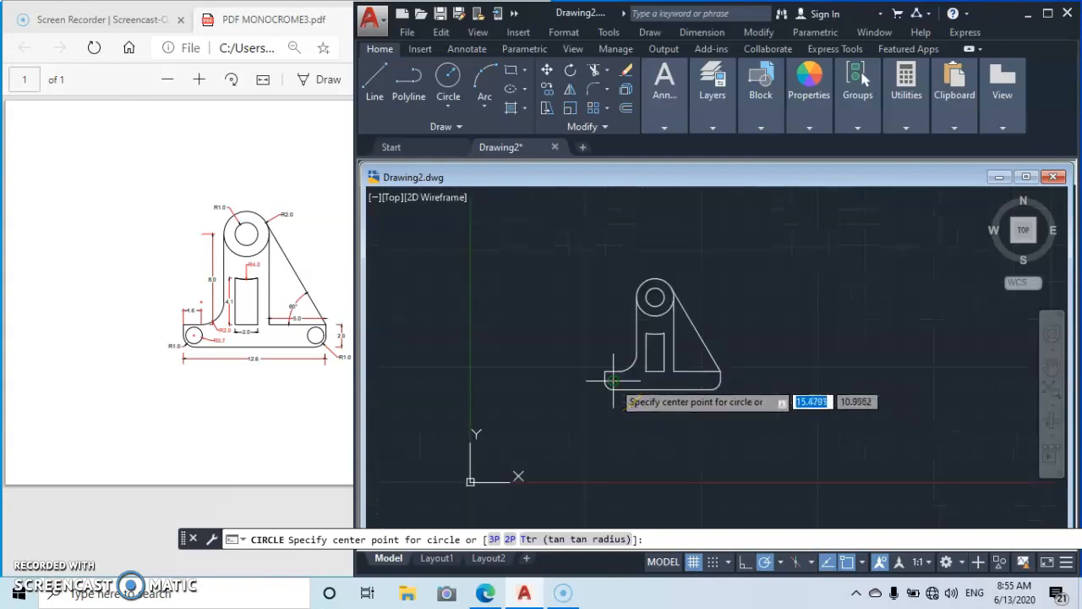
pyautogui.click(613, 381)
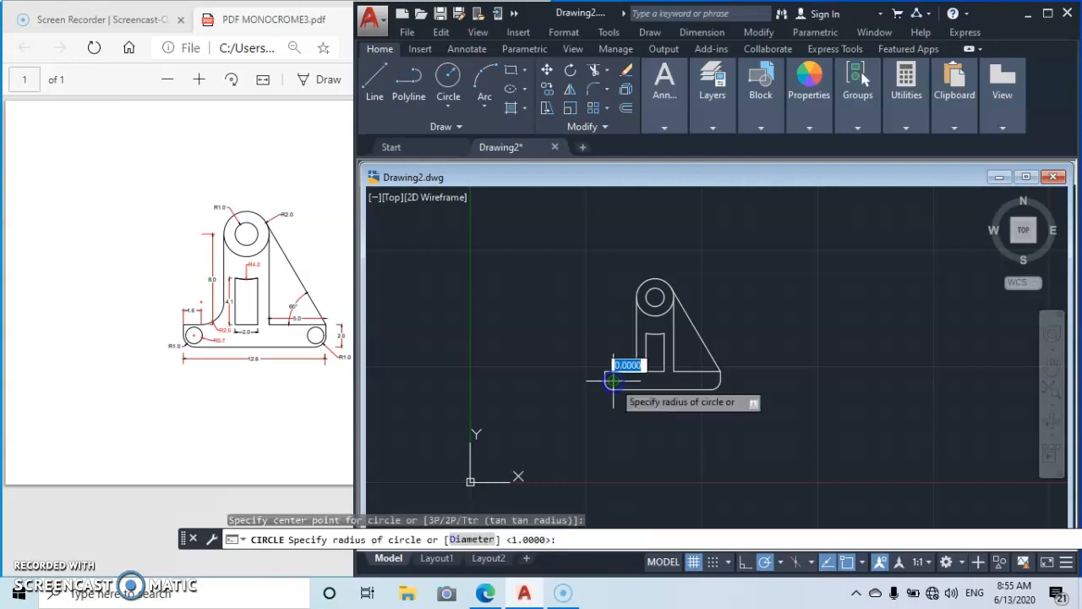
pyautogui.scroll(4, 613, 380)
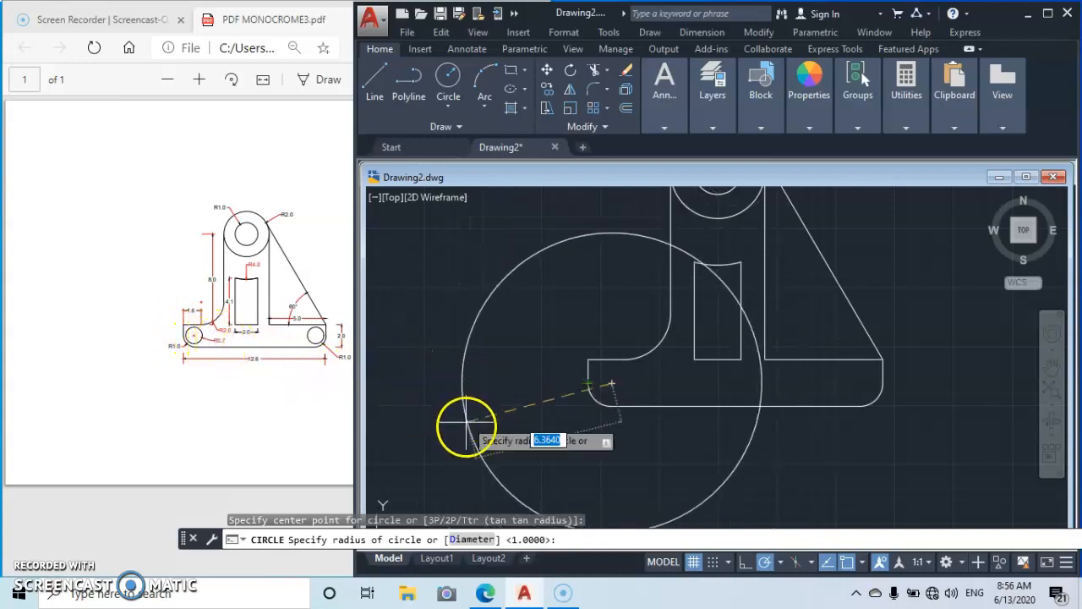
pyautogui.click(470, 539)
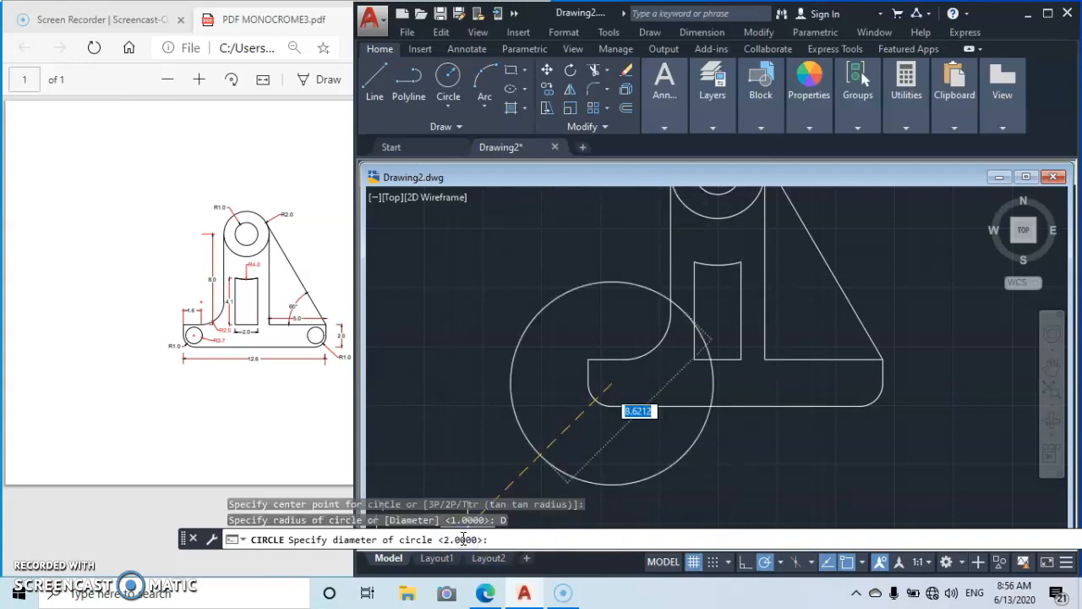
pyautogui.press('Return')
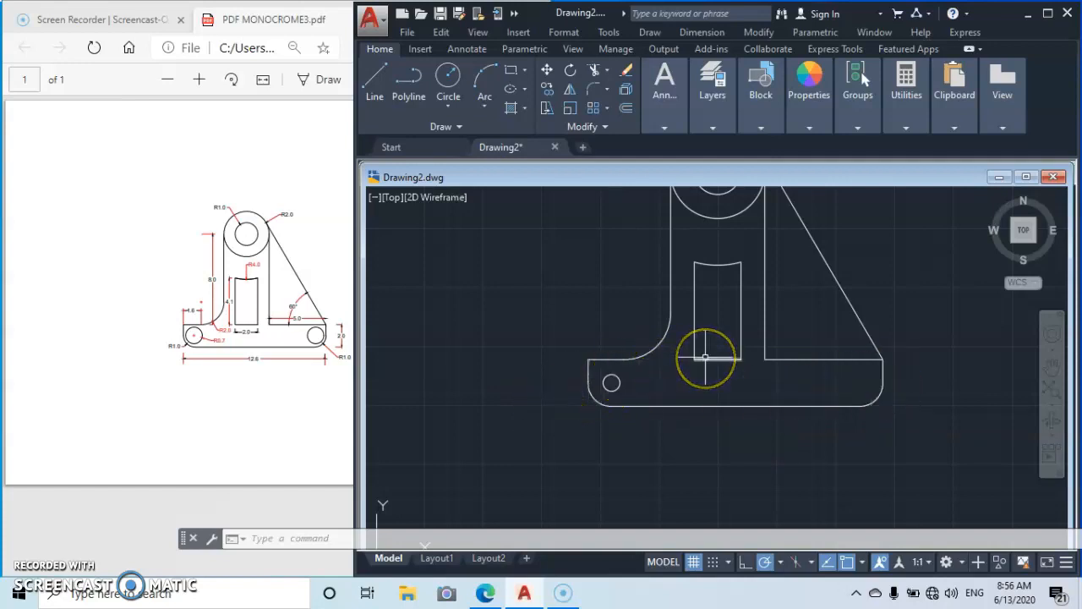
# Mirror the small base hole to the right about a vertical line through the midpoint of the base's bottom edge, keeping the source circle.
pyautogui.scroll(-3, 705, 357)
pyautogui.moveTo(706, 357)
pyautogui.mouseDown(button='middle')
pyautogui.moveTo(550, 394)
pyautogui.moveTo(592, 383)
pyautogui.mouseUp(button='middle')
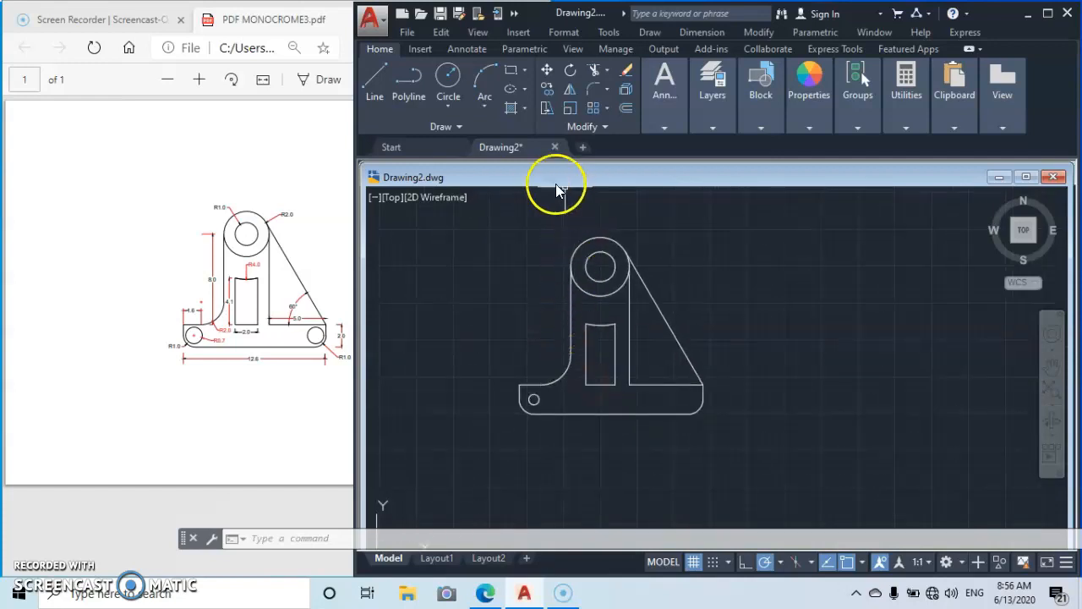
pyautogui.click(570, 89)
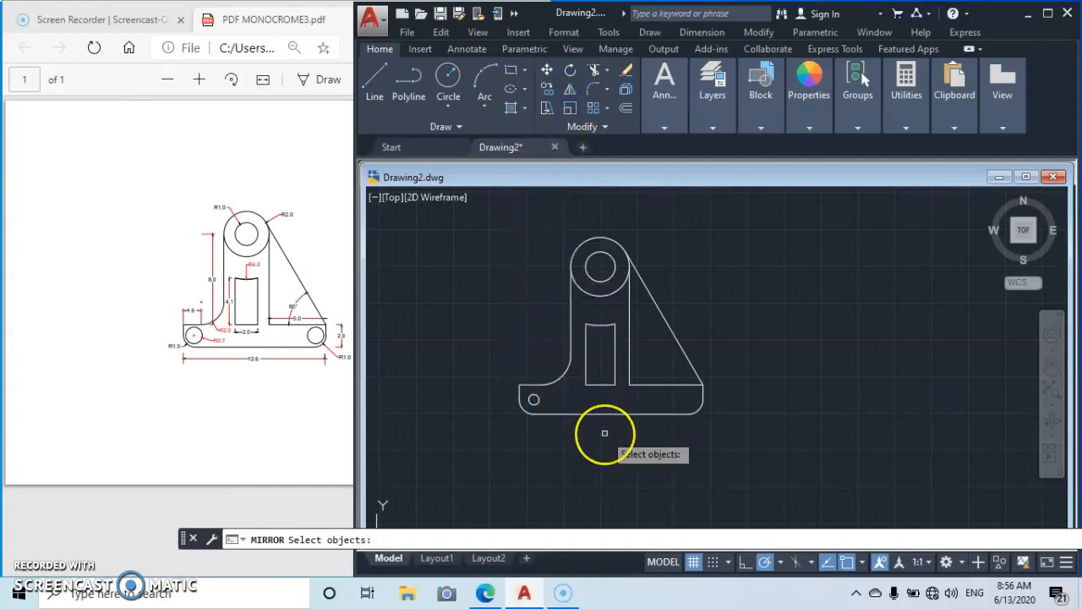
pyautogui.press('Escape')
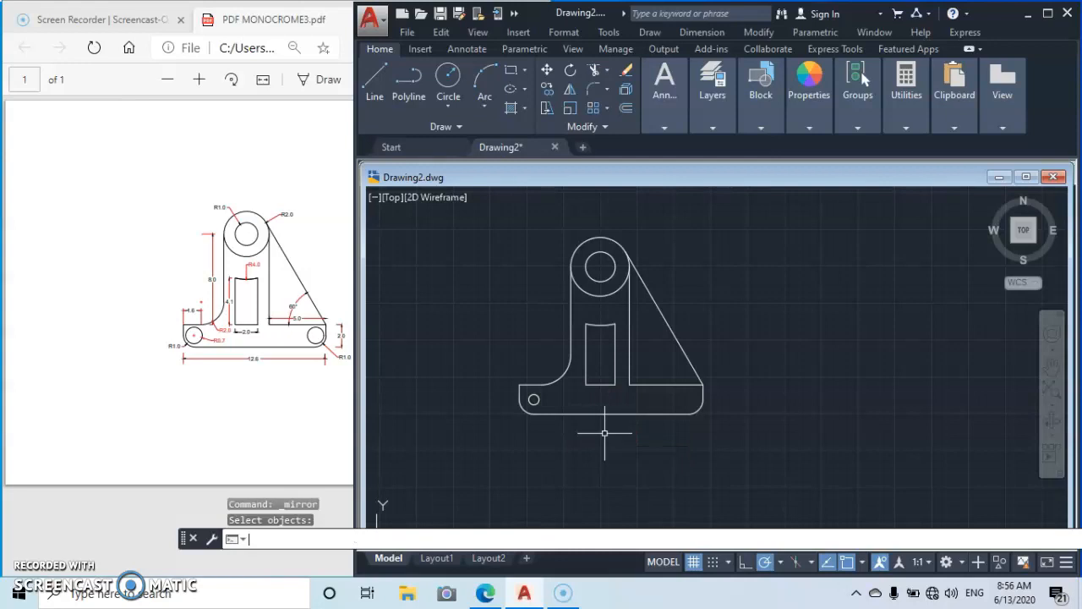
pyautogui.click(567, 93)
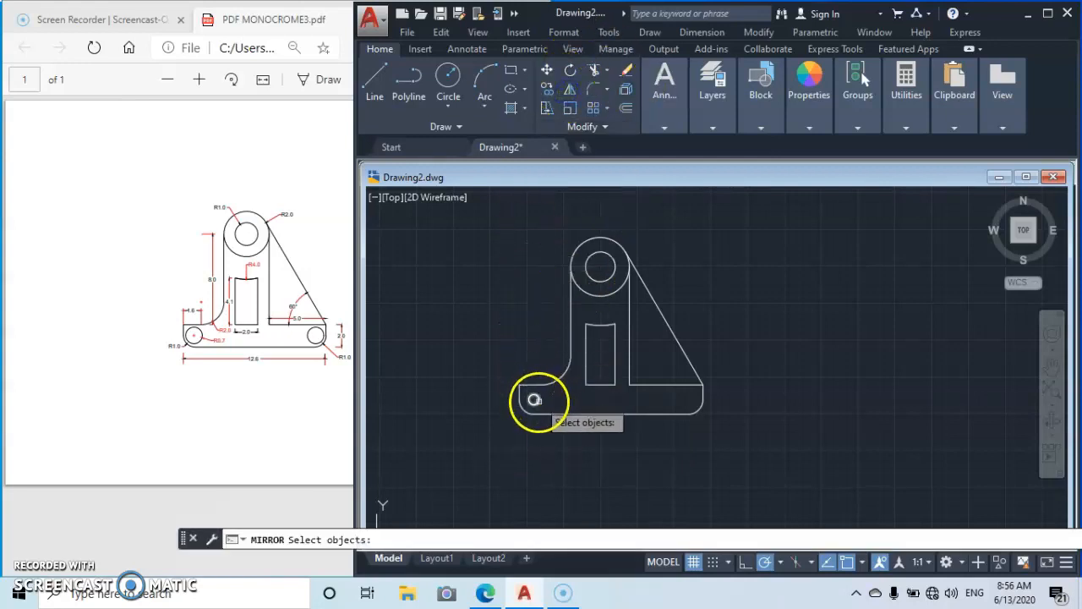
pyautogui.click(533, 399)
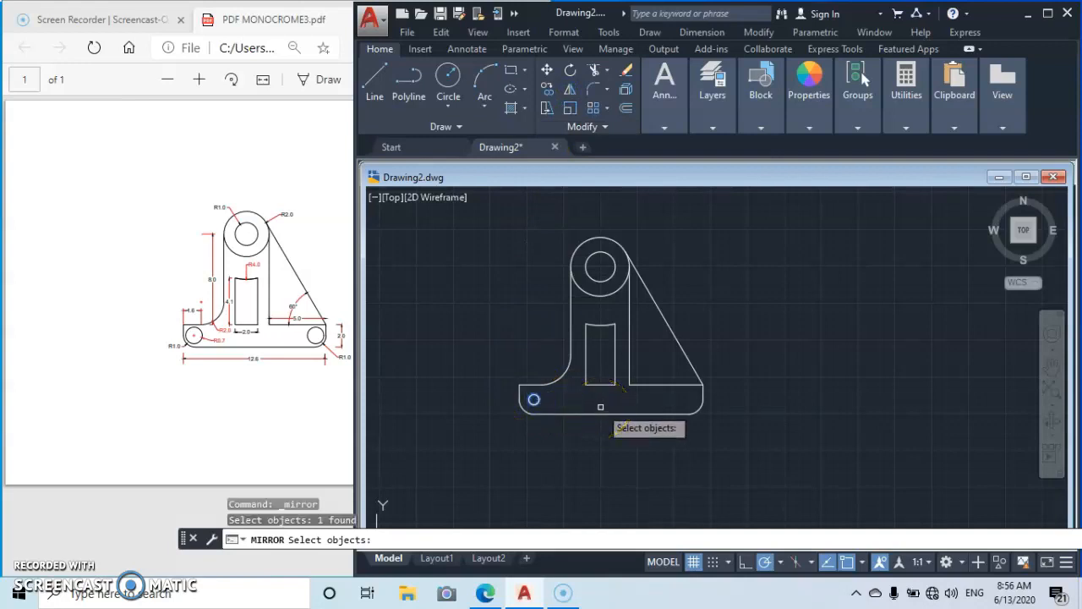
pyautogui.press('Return')
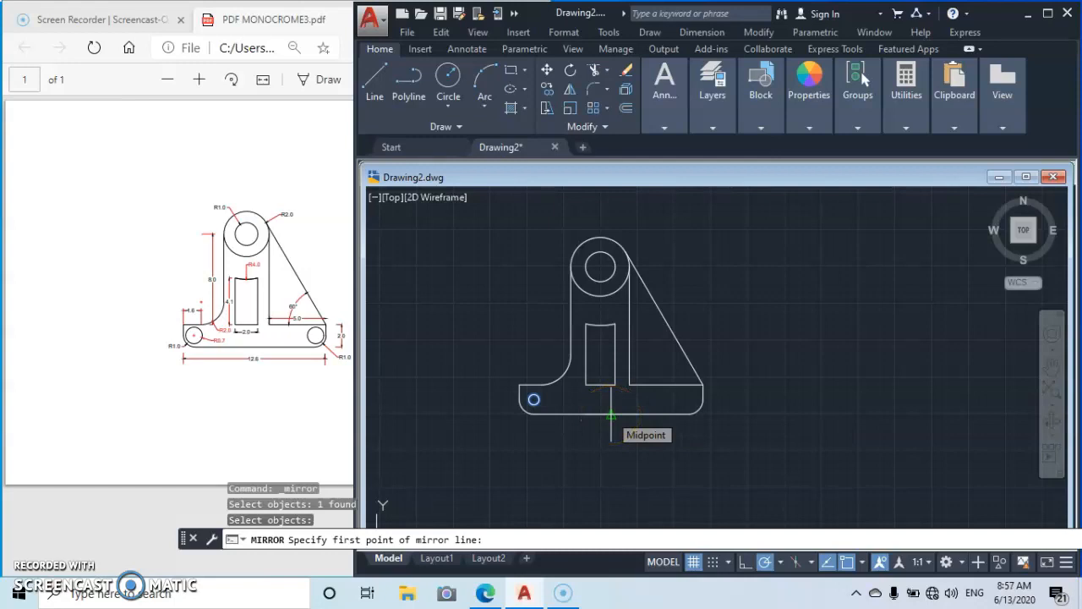
pyautogui.click(611, 414)
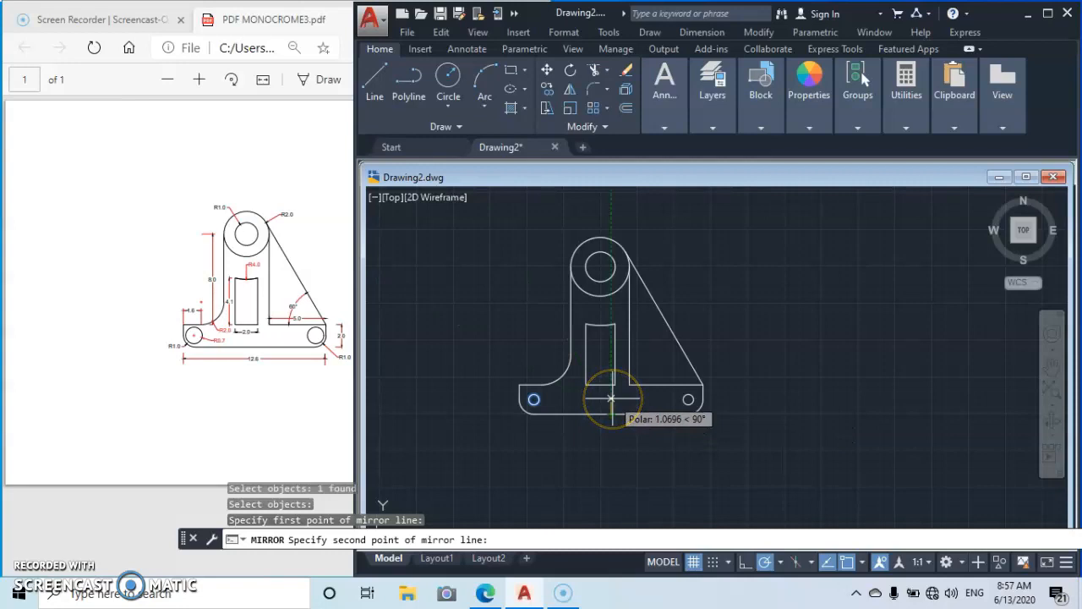
pyautogui.click(611, 397)
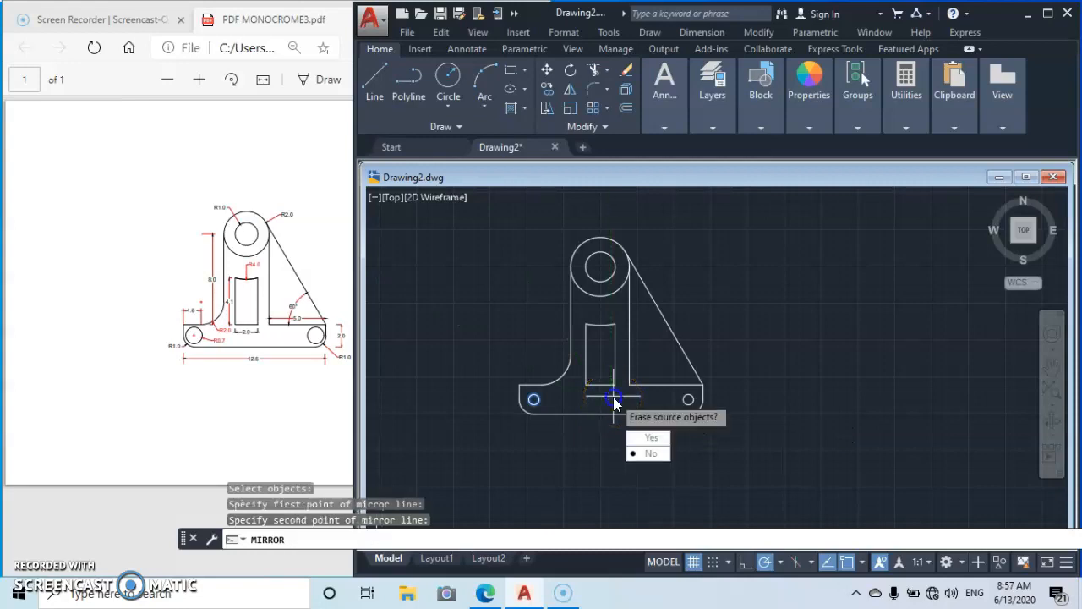
pyautogui.click(649, 455)
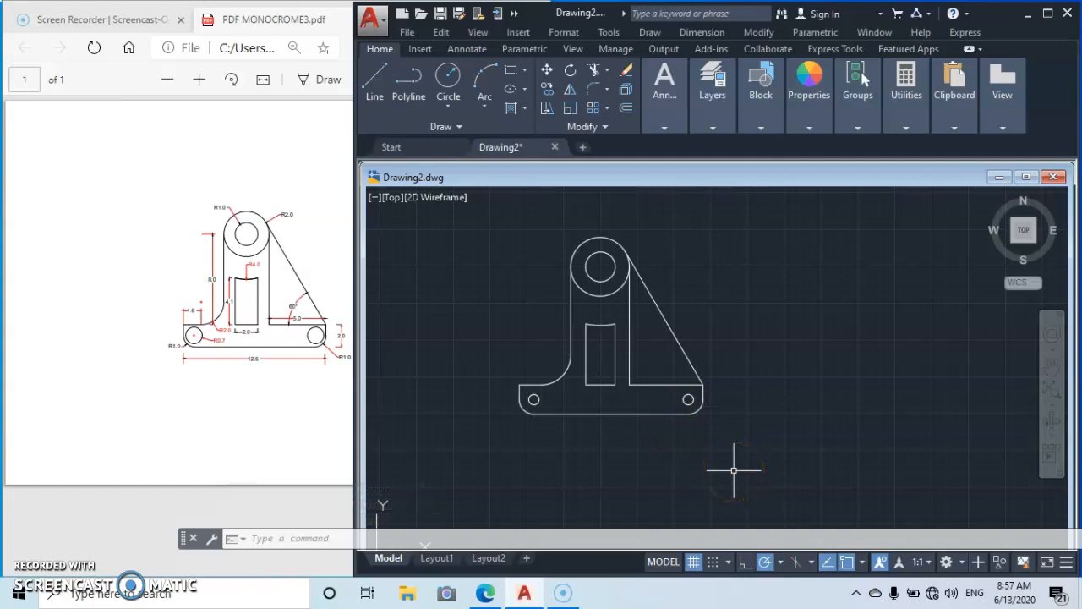
pyautogui.click(767, 445)
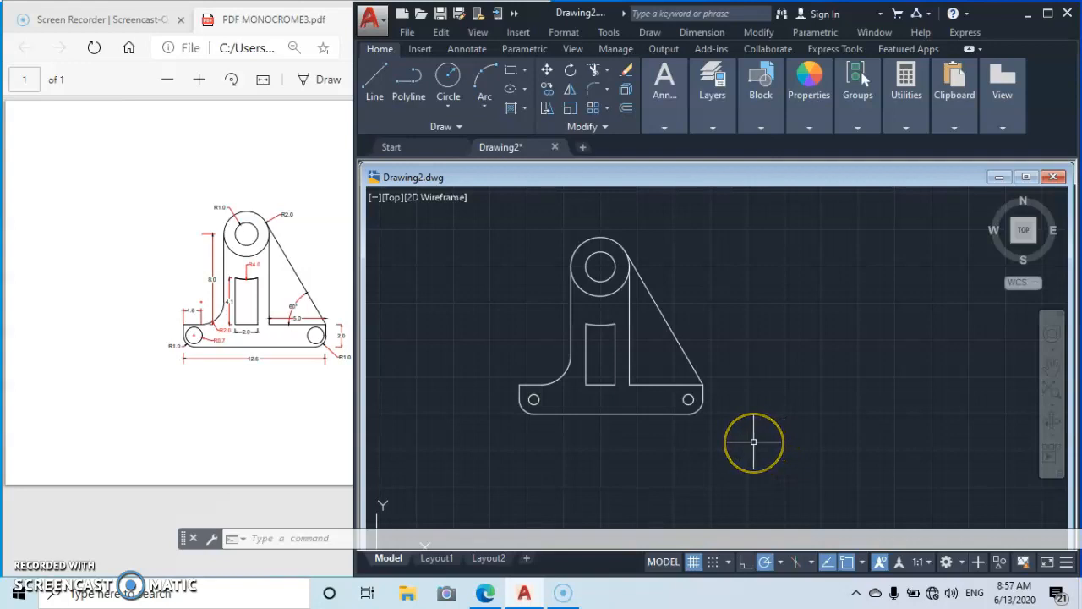